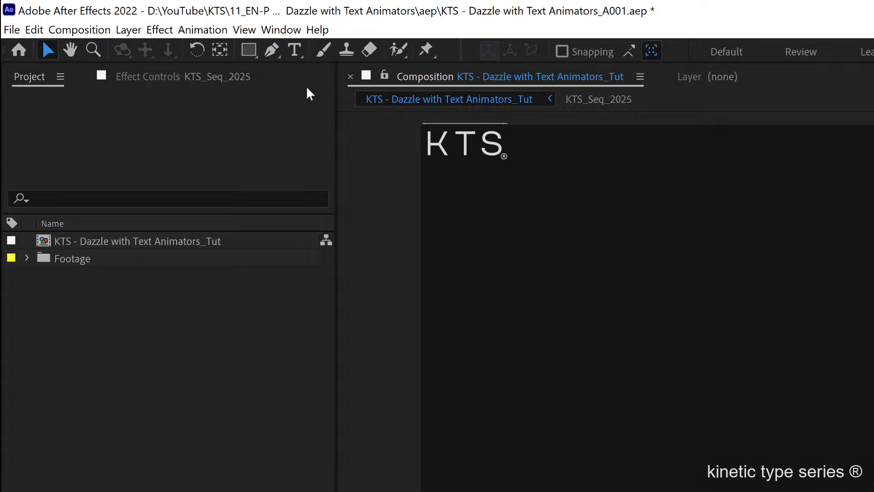
# Create a new text layer in the composition containing a row of capital I characters.
pyautogui.click(295, 51)
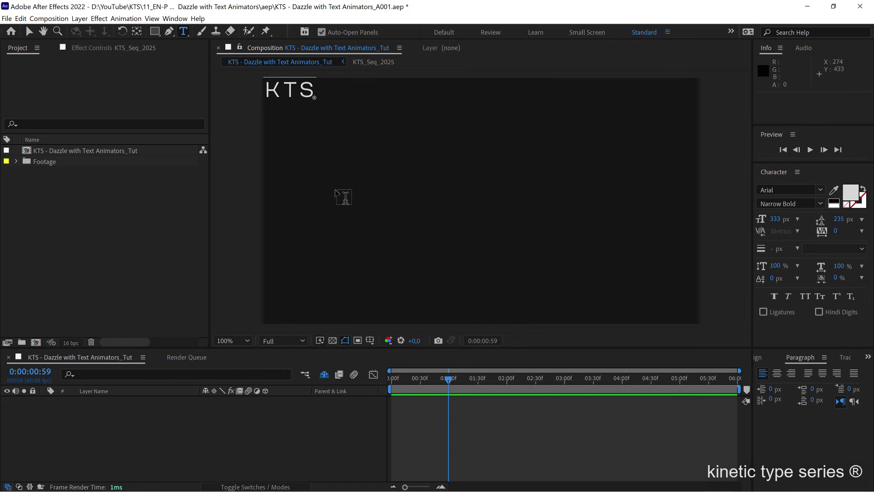
pyautogui.click(287, 225)
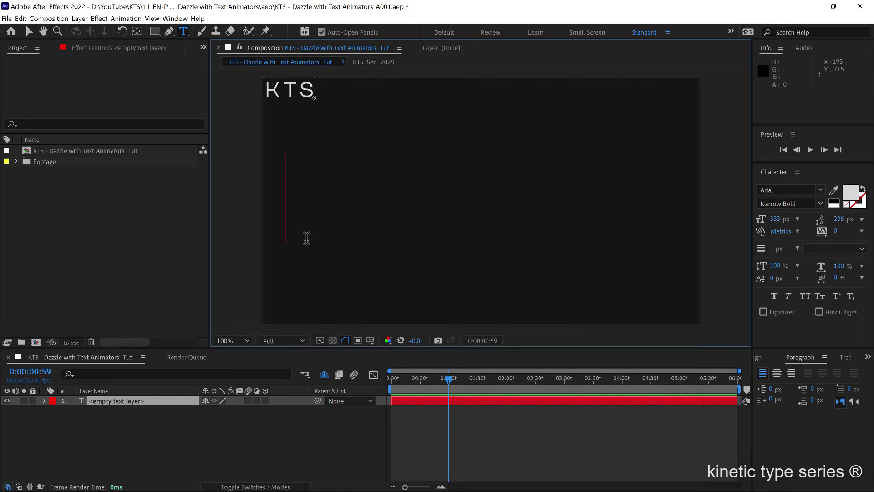
pyautogui.write('IIIIII')
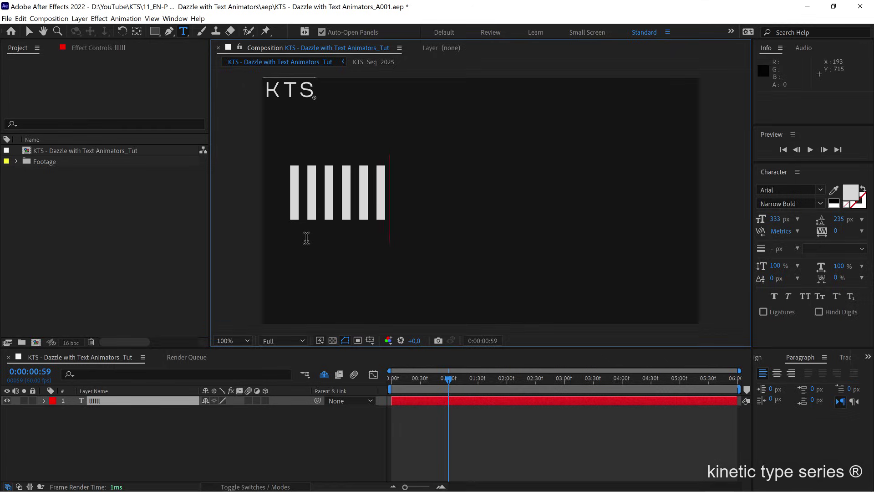
pyautogui.write('IIIIIIIII')
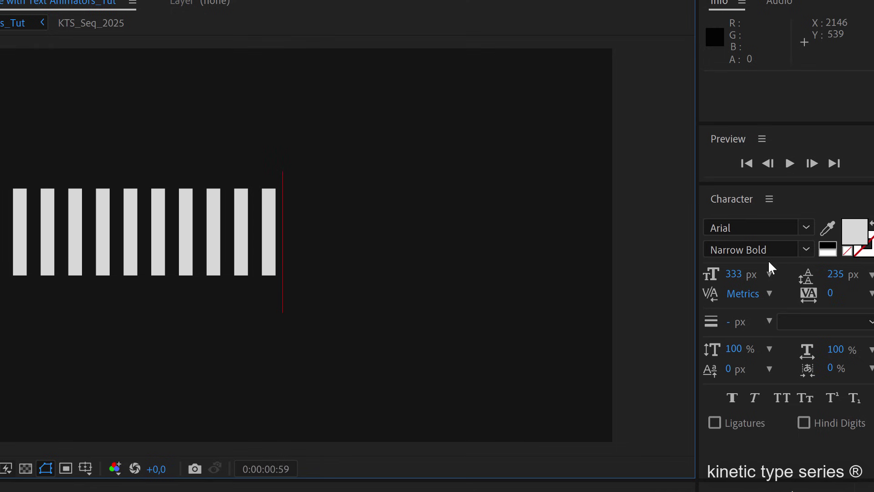
# Move the bar text down and align it to the composition's bottom edge.
pyautogui.press('Escape')
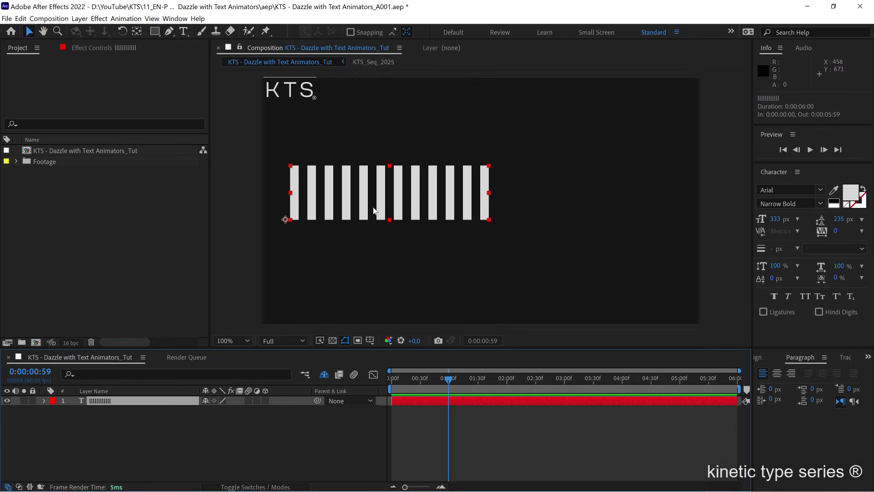
pyautogui.moveTo(374, 197); pyautogui.dragTo(352, 297)
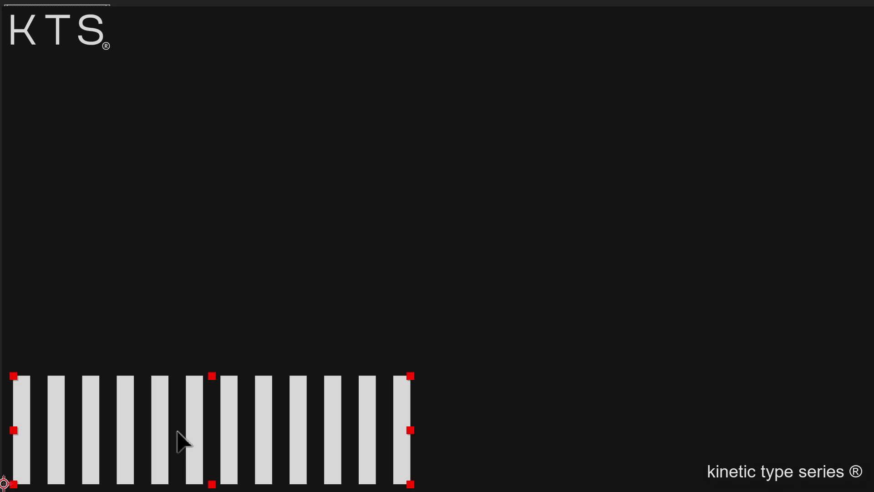
pyautogui.moveTo(177, 432); pyautogui.dragTo(179, 440)
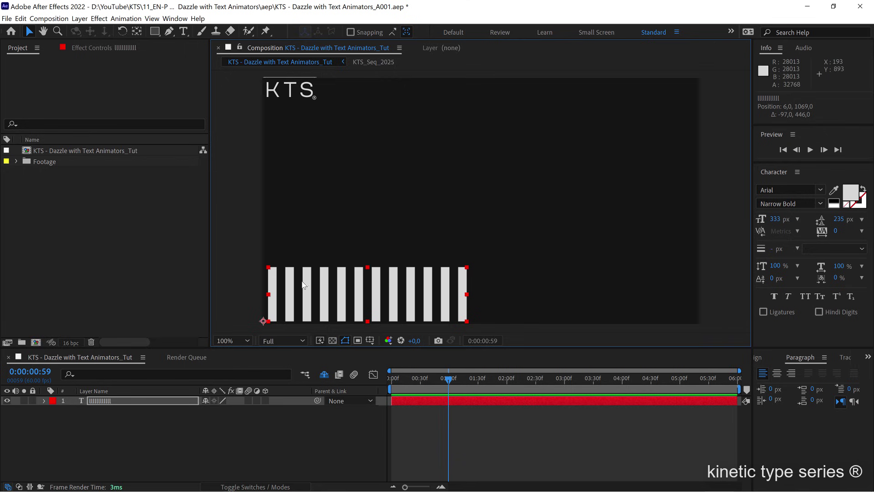
pyautogui.moveTo(347, 293); pyautogui.dragTo(359, 222)
pyautogui.moveTo(315, 278); pyautogui.dragTo(336, 267)
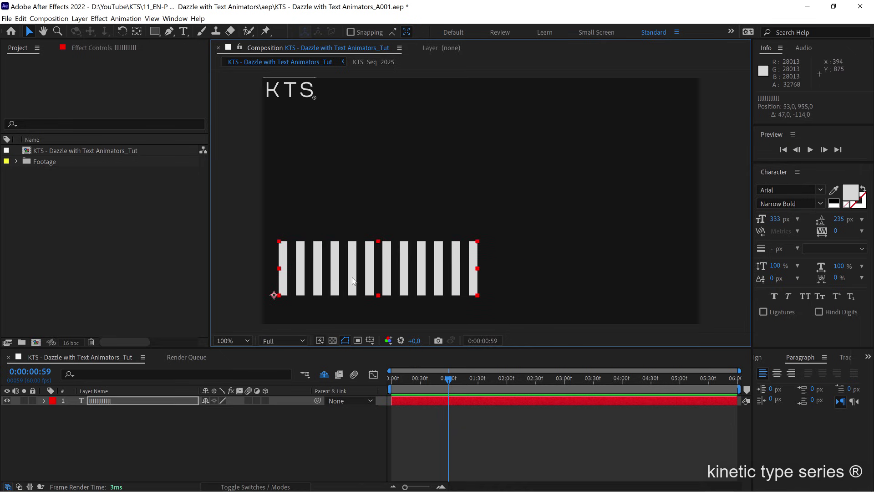
pyautogui.click(768, 355)
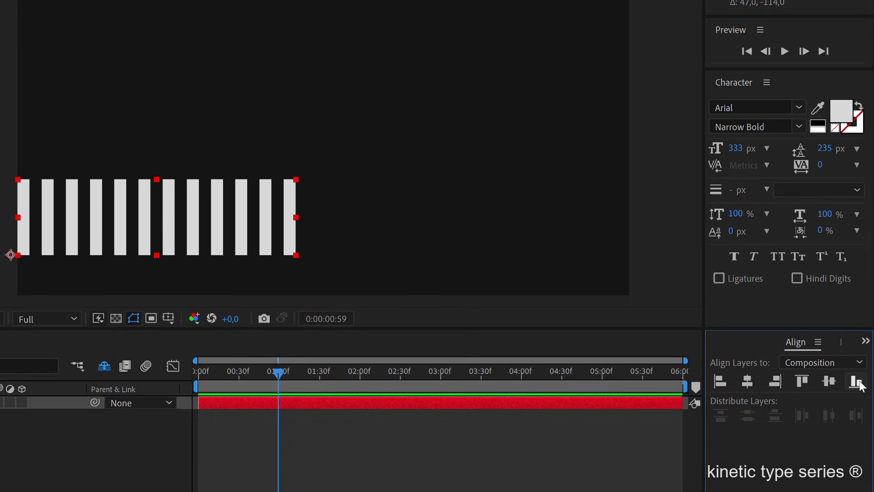
pyautogui.click(858, 383)
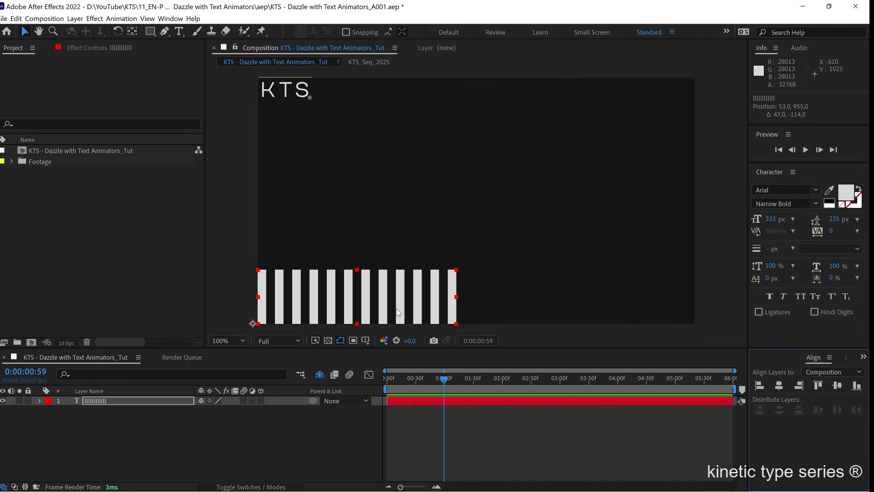
# Append more bar characters so the text spans the full composition width.
pyautogui.doubleClick(208, 266)
pyautogui.click(462, 286)
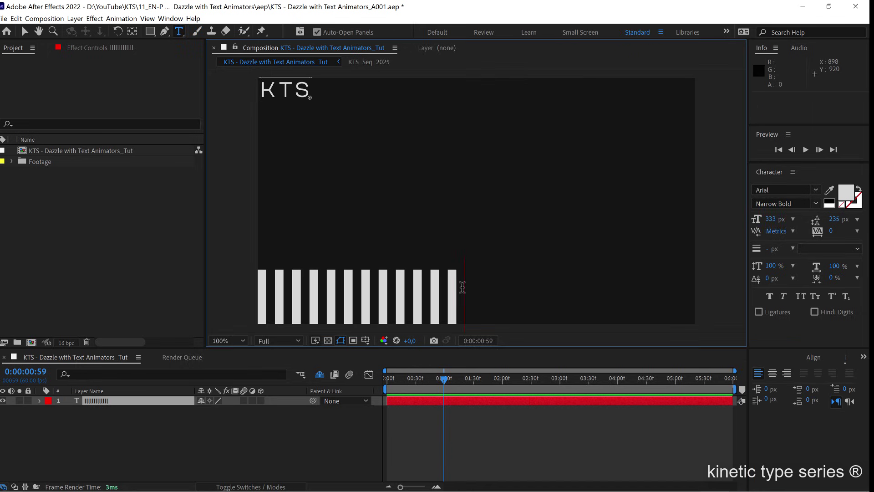
pyautogui.write('|||||||||||||')
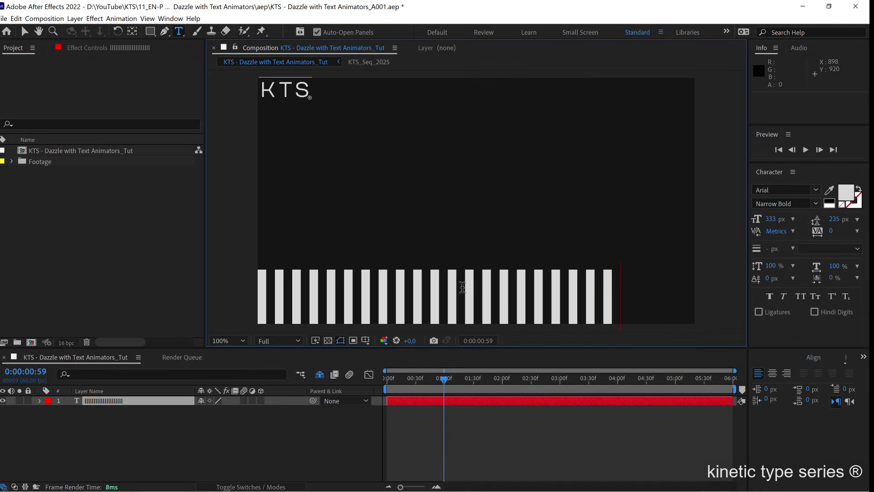
pyautogui.write('||||')
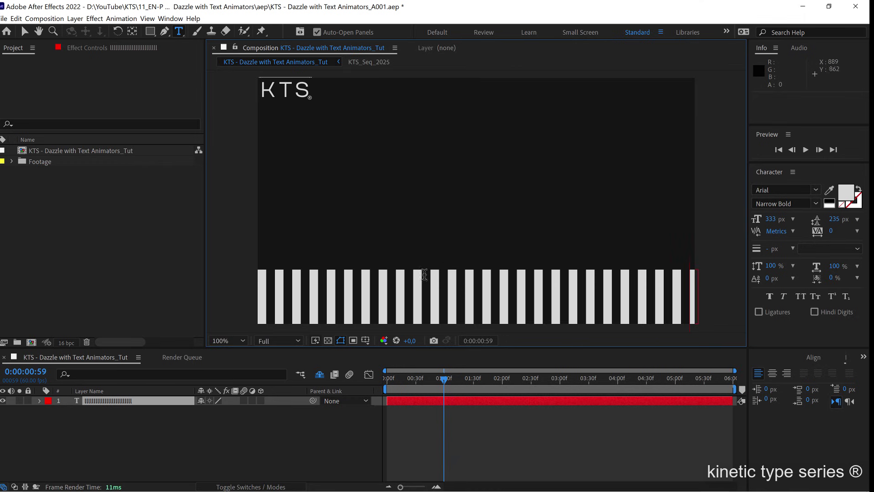
pyautogui.click(151, 406)
pyautogui.press('v')
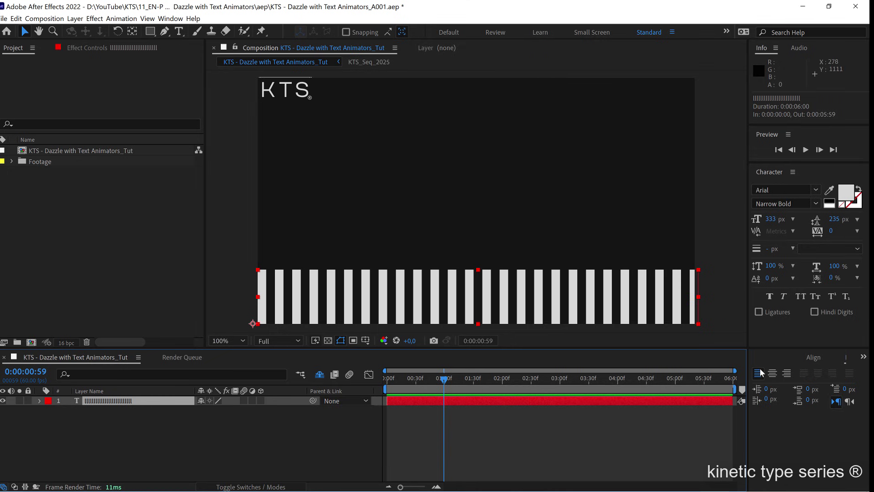
# Stretch the bars to the frame width and turn on the Title/Action Safe guides.
pyautogui.moveTo(700, 298); pyautogui.dragTo(696, 301)
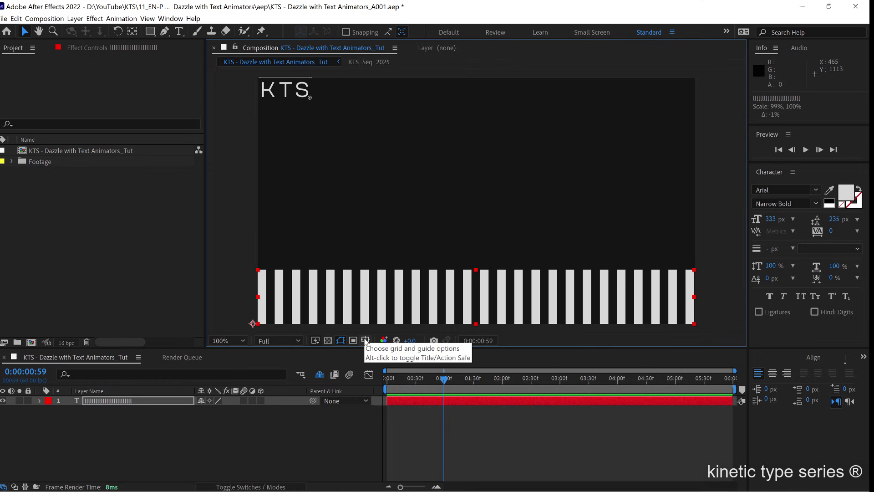
pyautogui.click(366, 341)
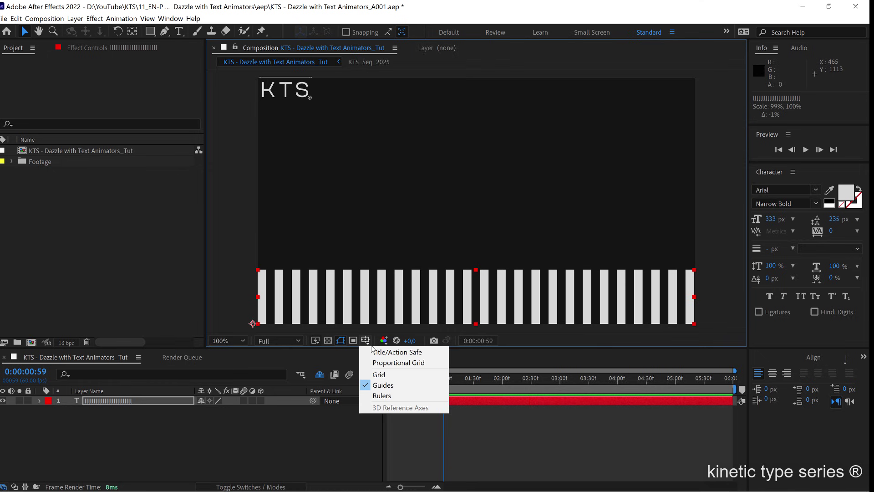
pyautogui.click(396, 351)
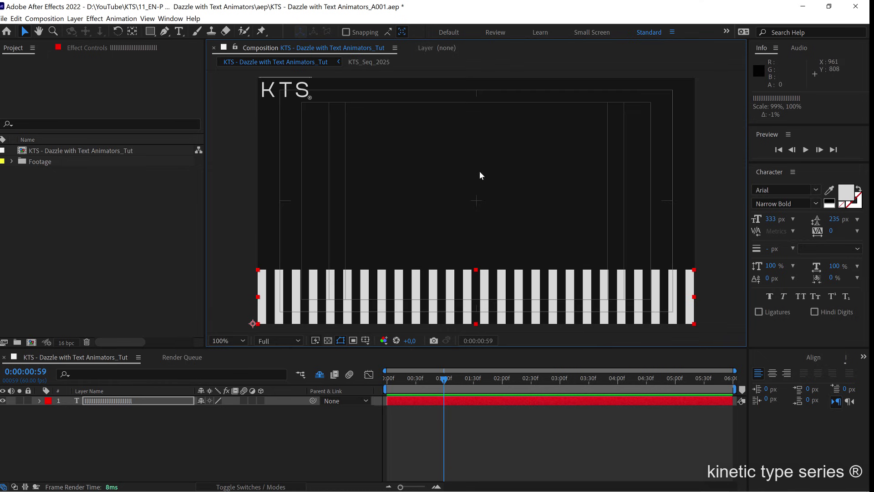
# Stretch the bars upward to about 99% by 226% so they fill the lower half.
pyautogui.moveTo(476, 270); pyautogui.dragTo(464, 199)
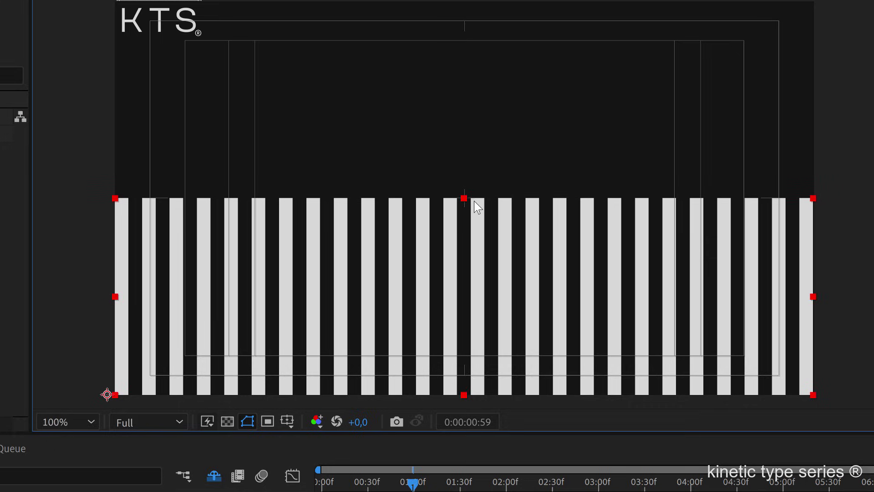
pyautogui.scroll(6, 474, 200)
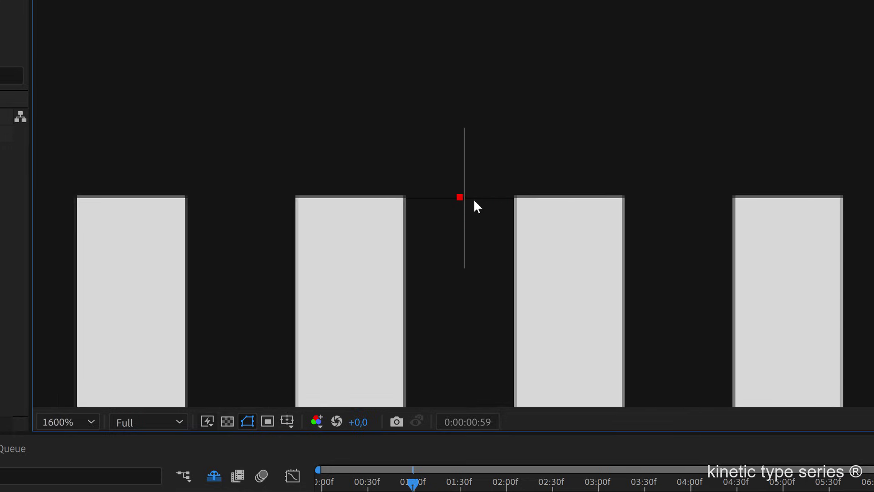
pyautogui.moveTo(454, 195); pyautogui.dragTo(454, 199)
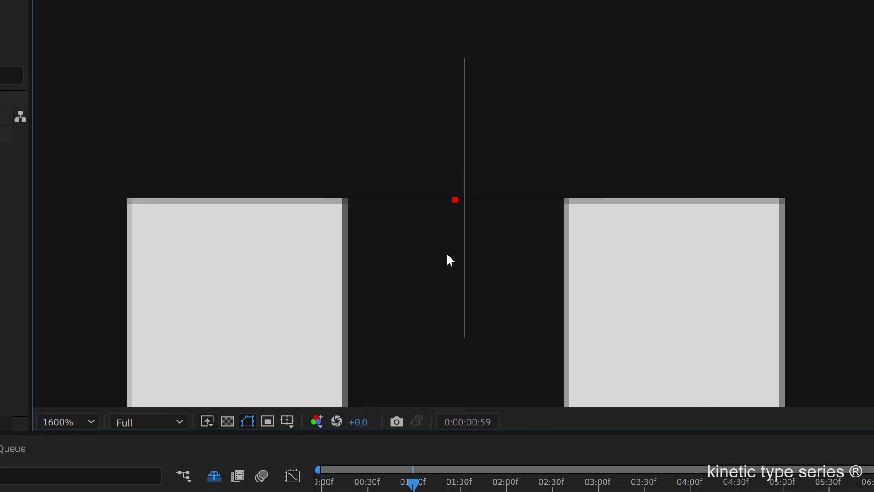
pyautogui.scroll(-6, 447, 255)
pyautogui.scroll(-1, 469, 236)
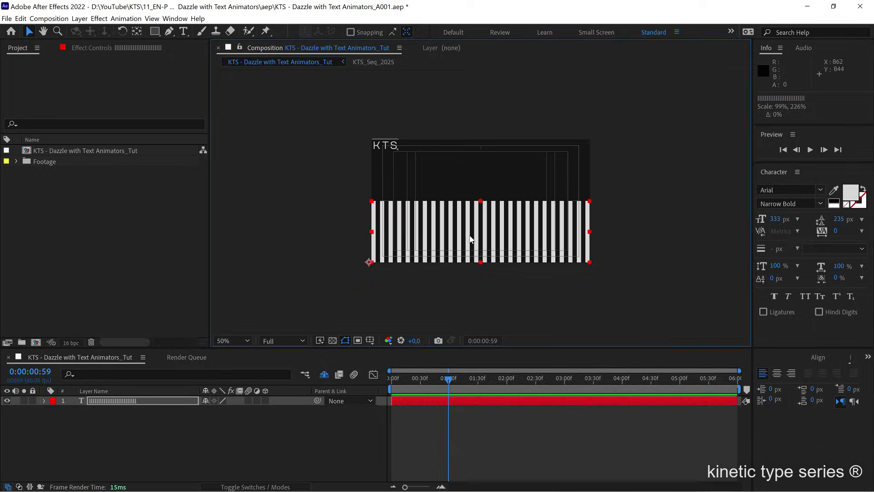
pyautogui.scroll(1, 430, 255)
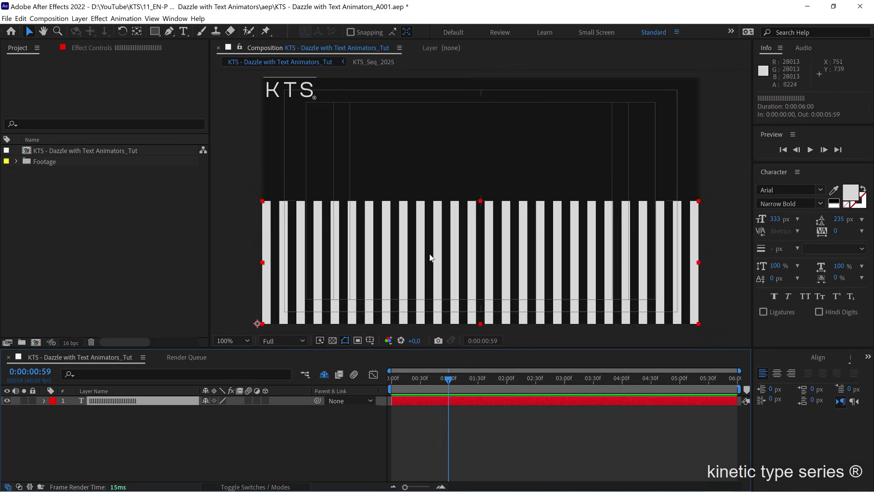
pyautogui.press('h')
pyautogui.press('v')
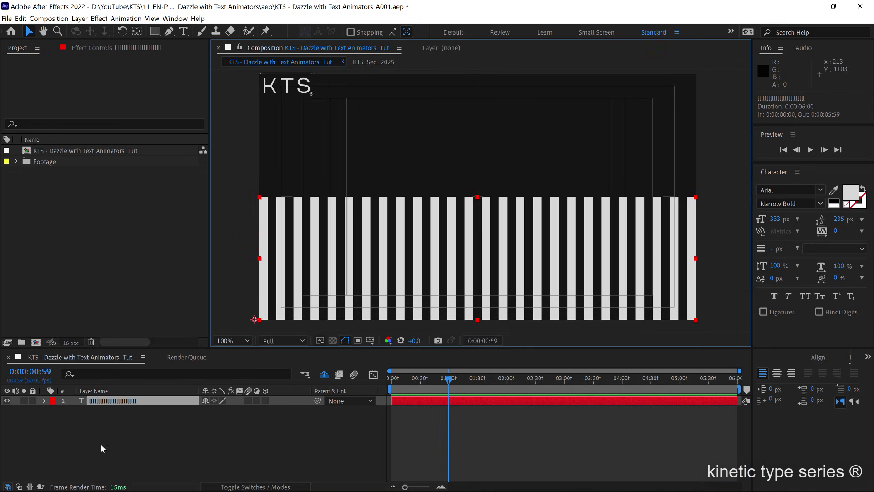
# Add a Scale animator (Animator 1) under the bars layer's Text group.
pyautogui.click(44, 401)
pyautogui.click(51, 412)
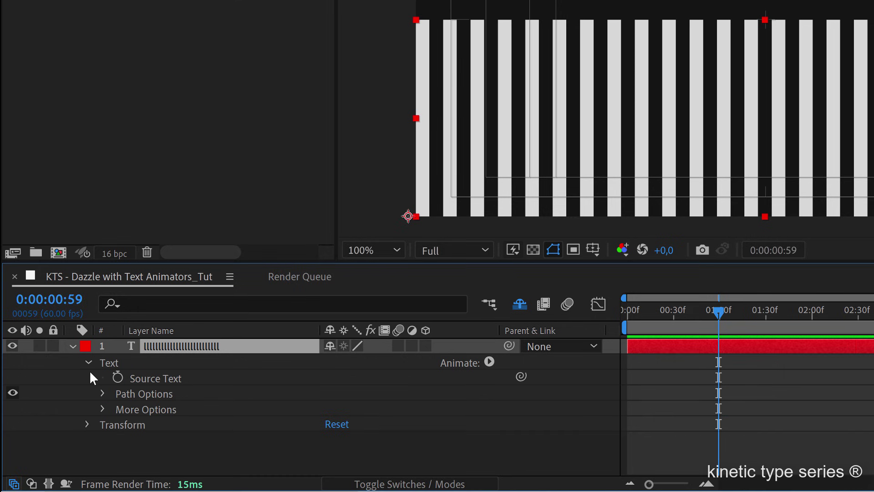
pyautogui.click(489, 362)
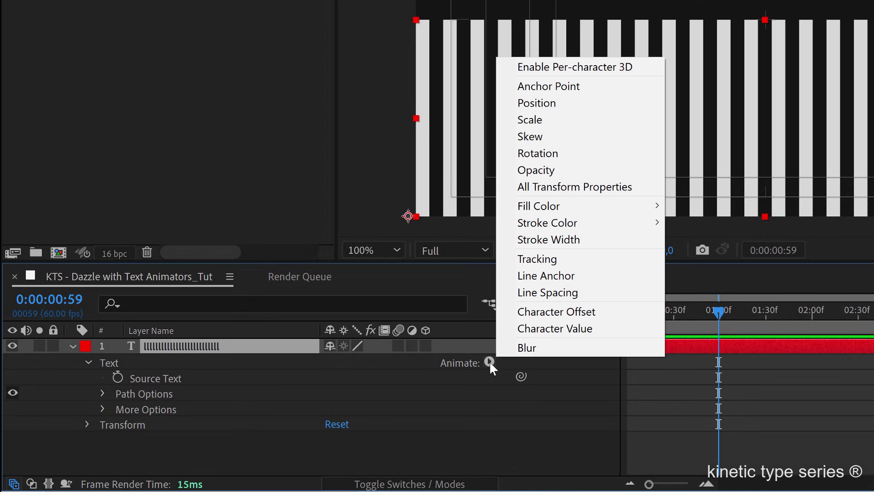
pyautogui.click(529, 126)
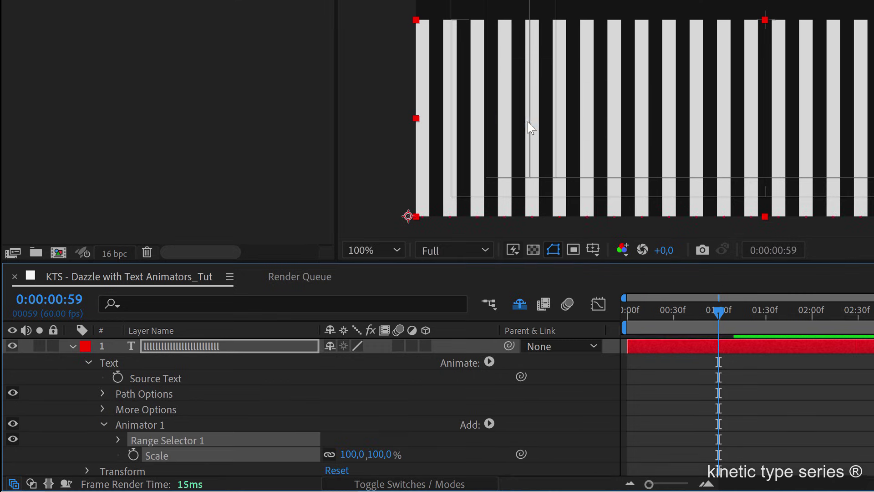
pyautogui.click(141, 425)
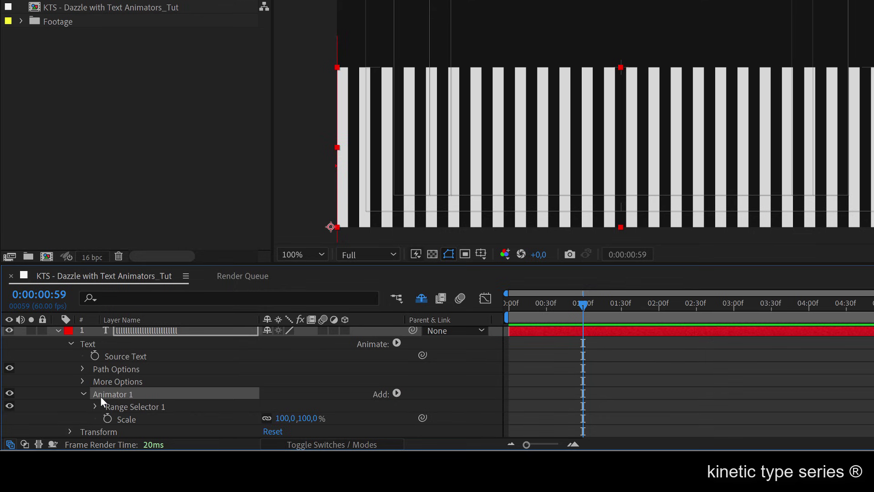
# Rename Animator 1 to ScaleDazzle.
pyautogui.click(105, 382)
pyautogui.click(112, 393)
pyautogui.press('Return')
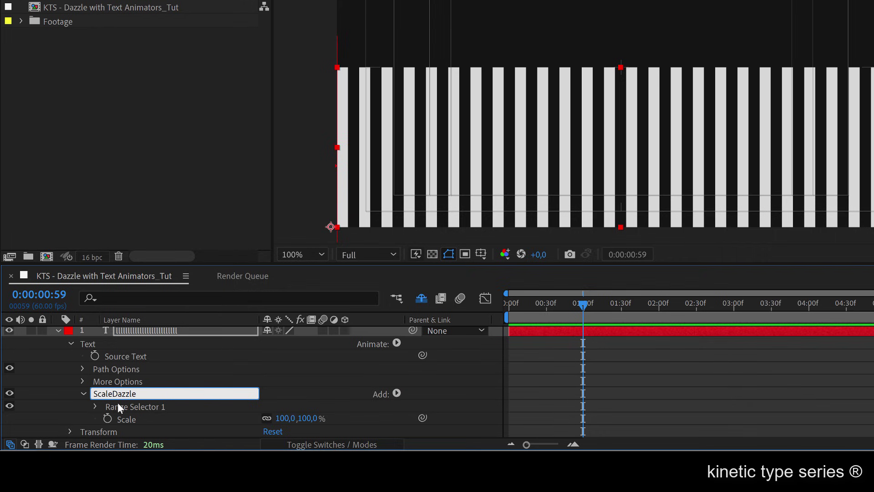
pyautogui.click(136, 406)
pyautogui.click(137, 398)
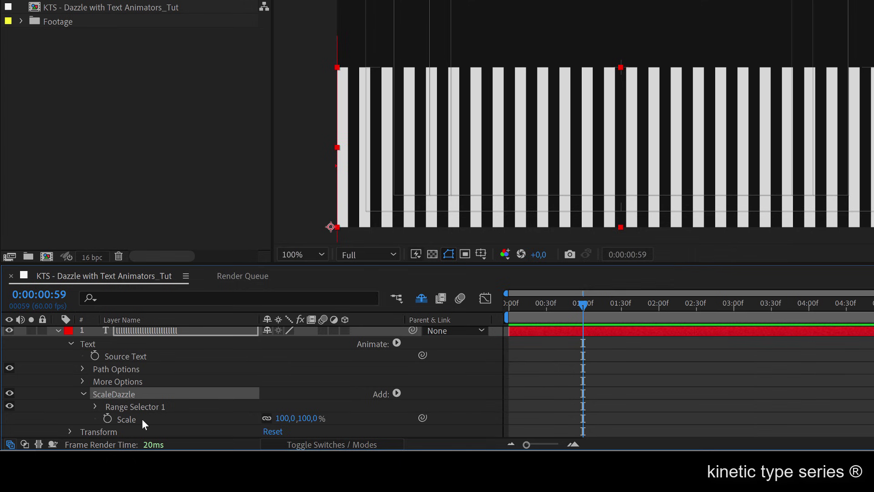
# Unlink the animator's Scale and set it to 199% wide by 100% tall.
pyautogui.click(176, 420)
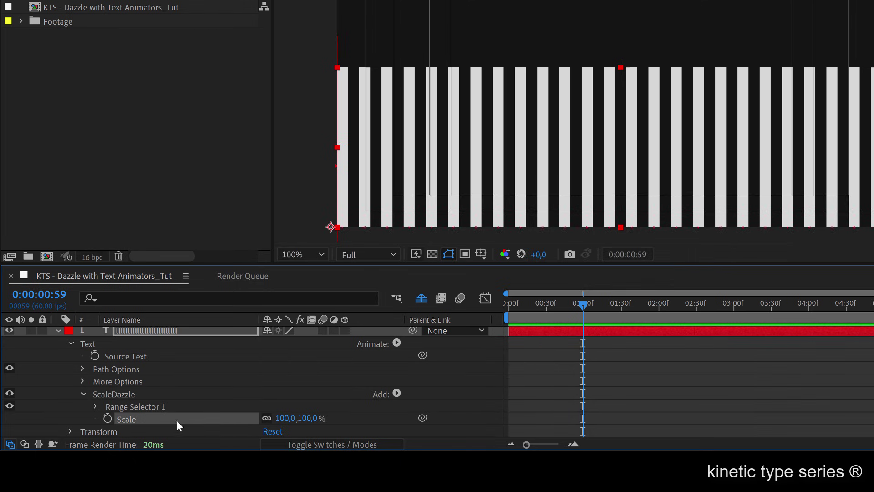
pyautogui.click(267, 418)
pyautogui.moveTo(283, 418); pyautogui.dragTo(352, 410)
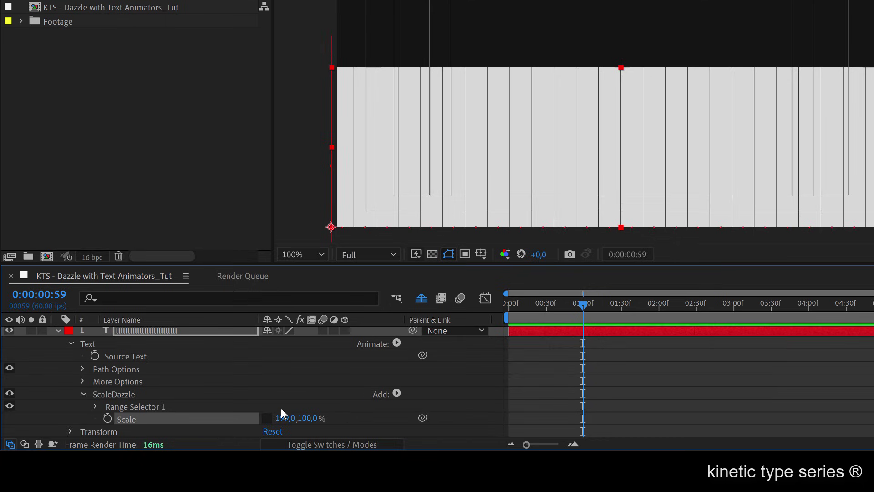
pyautogui.click(116, 393)
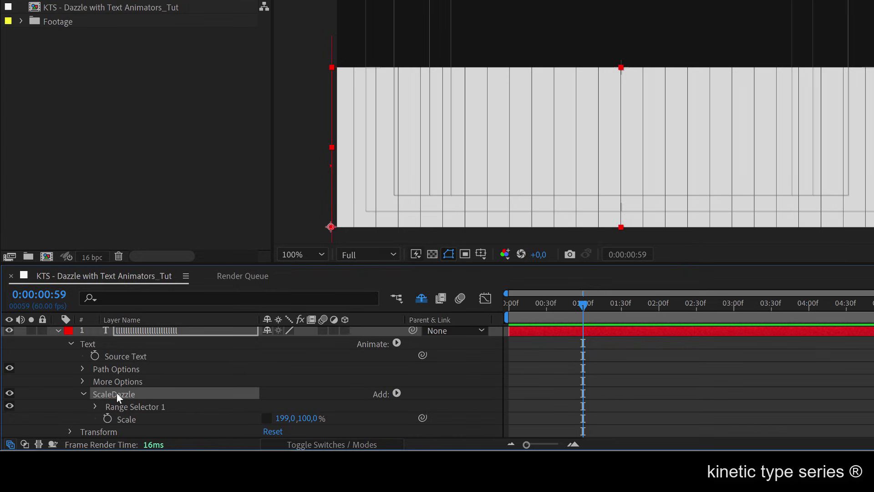
pyautogui.click(95, 406)
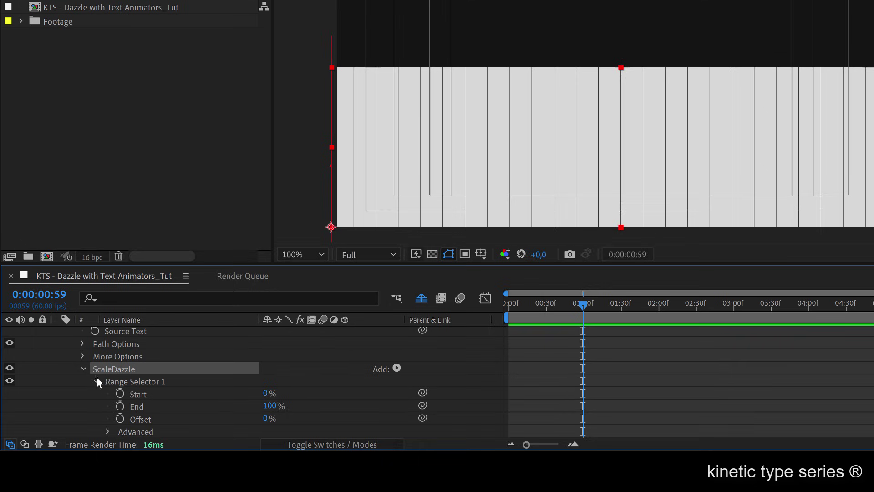
# Test Range Selector 1's End value, then restore End to 100%.
pyautogui.click(123, 381)
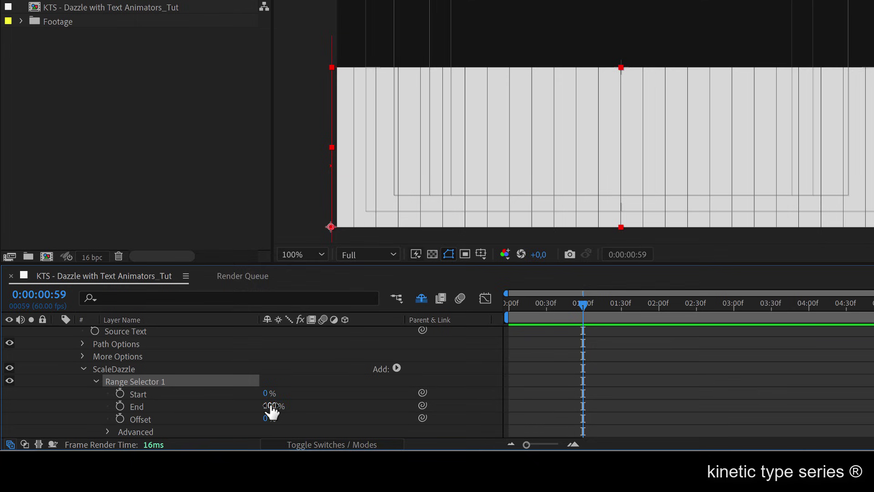
pyautogui.moveTo(270, 406); pyautogui.dragTo(202, 403)
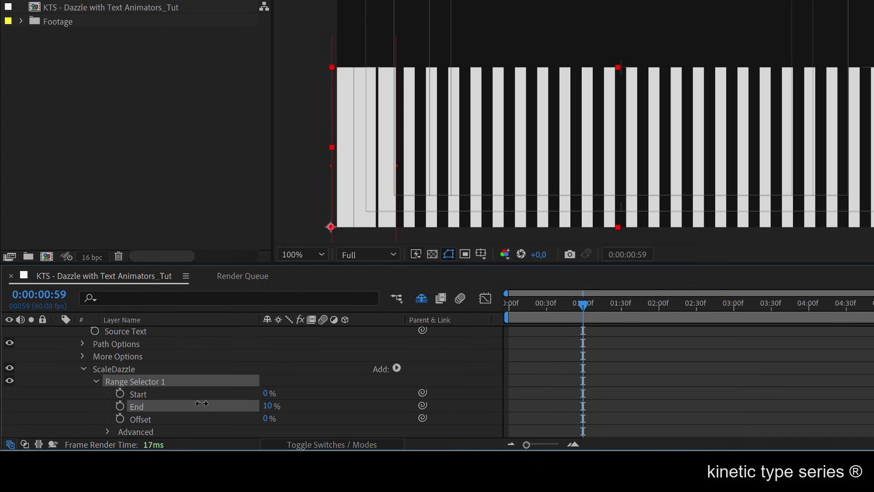
pyautogui.click(277, 406)
pyautogui.write('100')
pyautogui.press('Return')
pyautogui.click(288, 411)
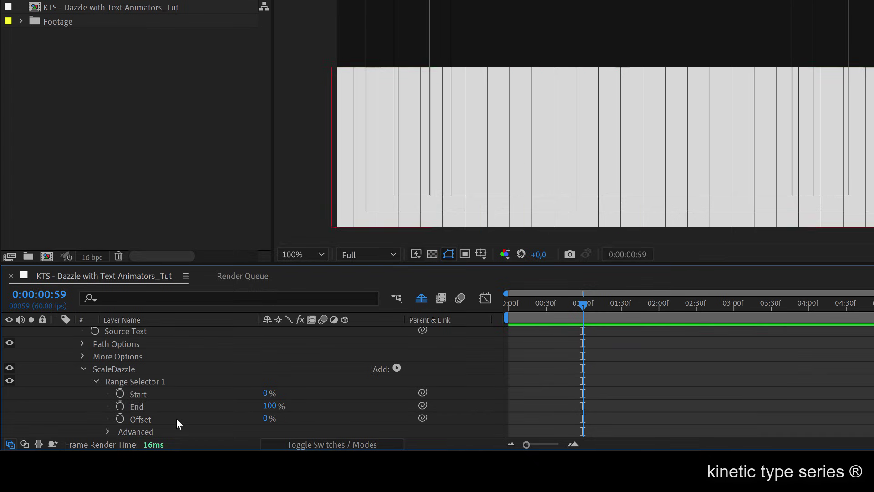
# Test the Offset, then set Offset to 0% and End to 50%.
pyautogui.moveTo(266, 423)
pyautogui.mouseDown()
pyautogui.moveTo(360, 419)
pyautogui.moveTo(252, 417)
pyautogui.mouseUp()
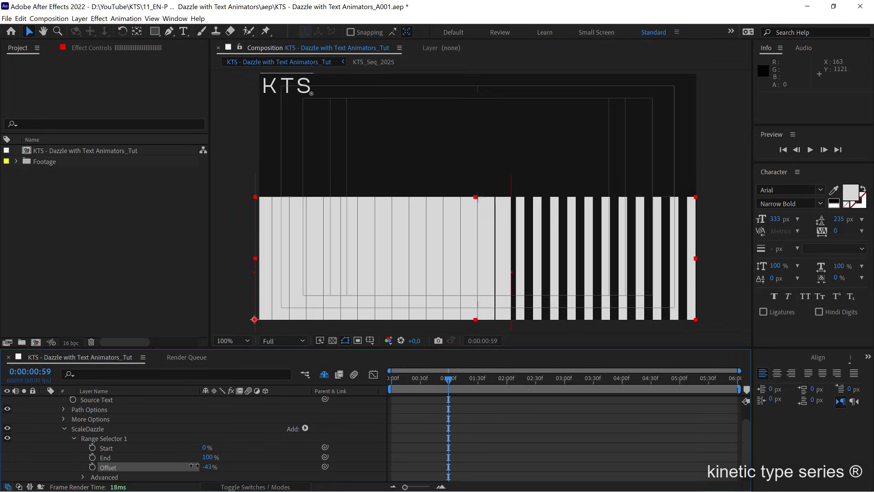
pyautogui.moveTo(194, 465); pyautogui.dragTo(156, 464)
pyautogui.click(208, 467)
pyautogui.write('00')
pyautogui.press('Return')
pyautogui.click(208, 457)
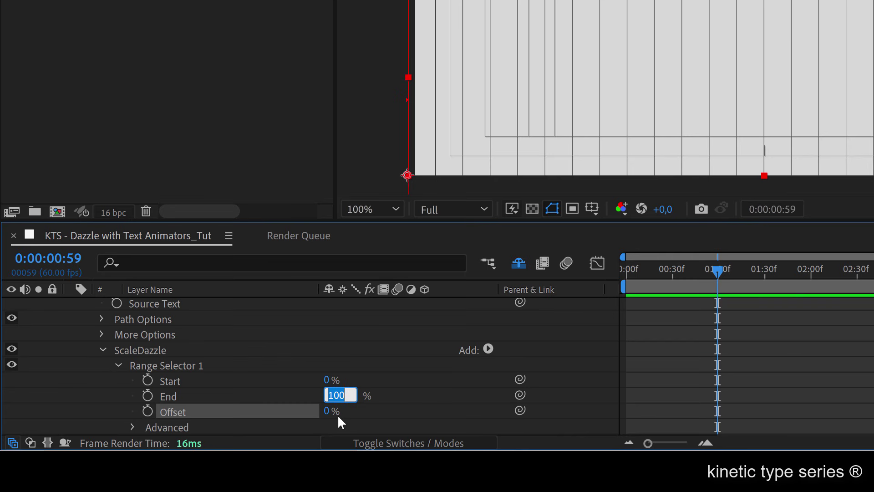
pyautogui.write('50')
pyautogui.press('Return')
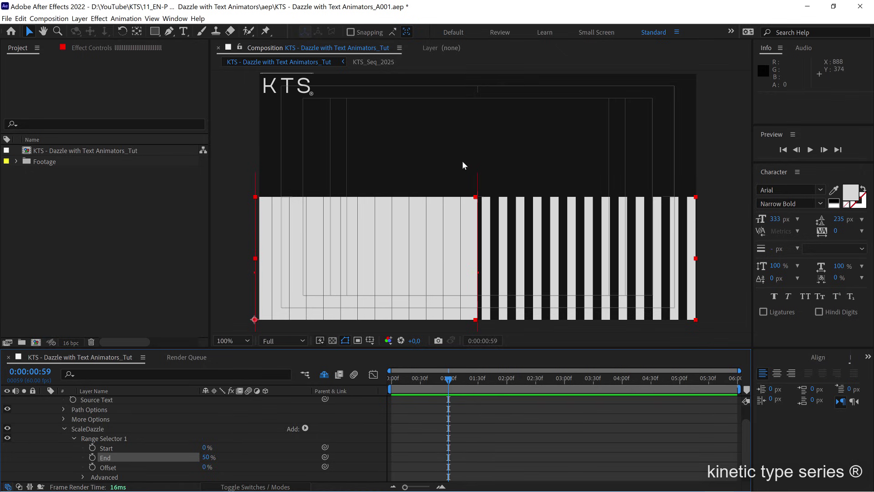
# Expand the range selector's Advanced settings, enlarge the timeline and fit the viewer.
pyautogui.scroll(-2, 87, 457)
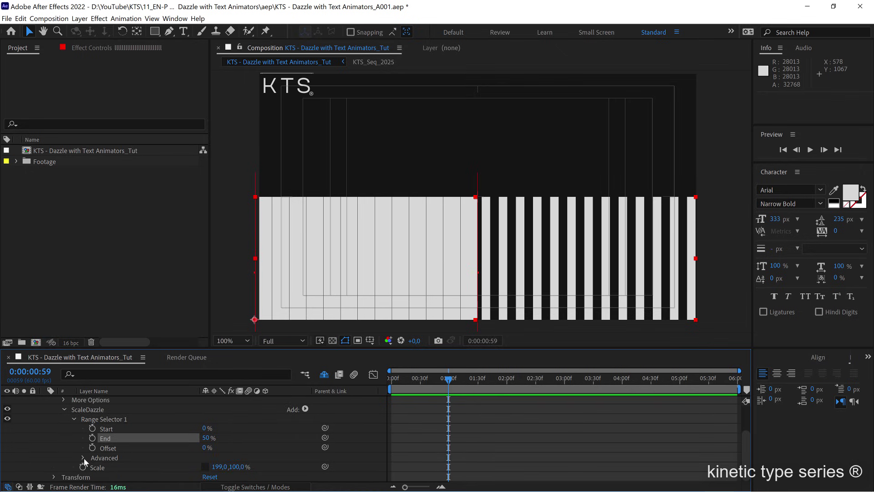
pyautogui.click(84, 458)
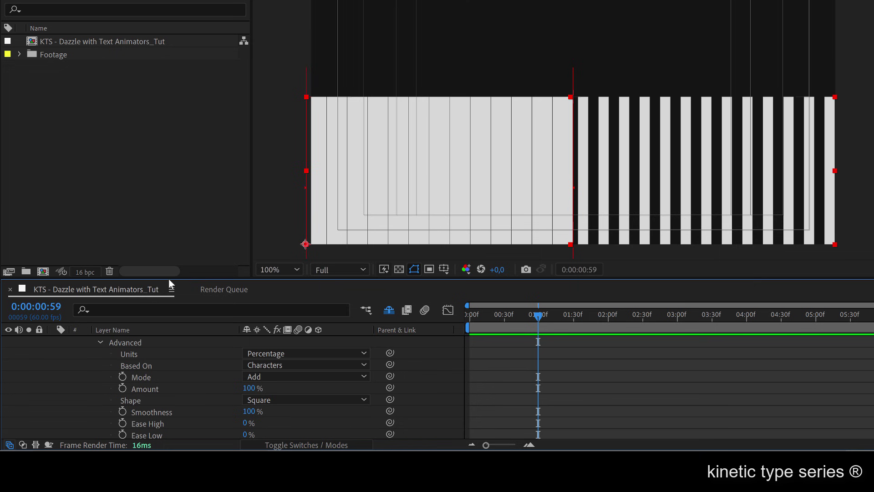
pyautogui.moveTo(140, 348); pyautogui.dragTo(150, 306)
pyautogui.moveTo(181, 229); pyautogui.dragTo(180, 210)
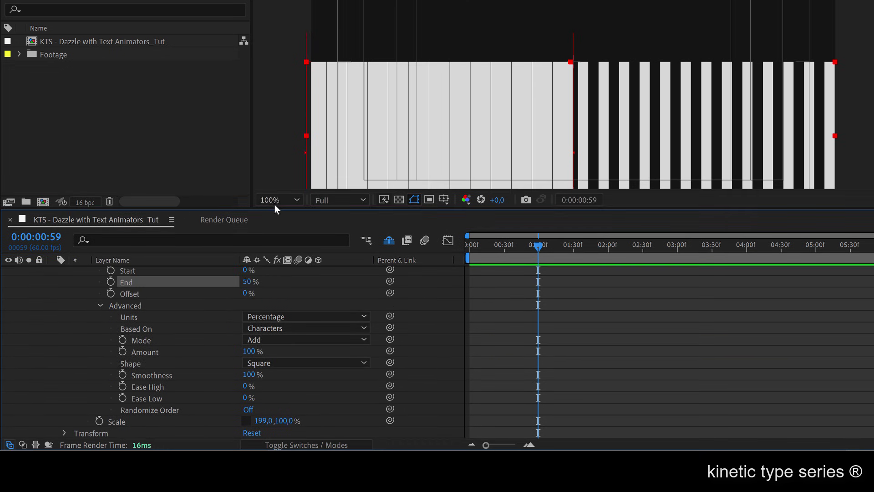
pyautogui.click(275, 201)
pyautogui.click(278, 214)
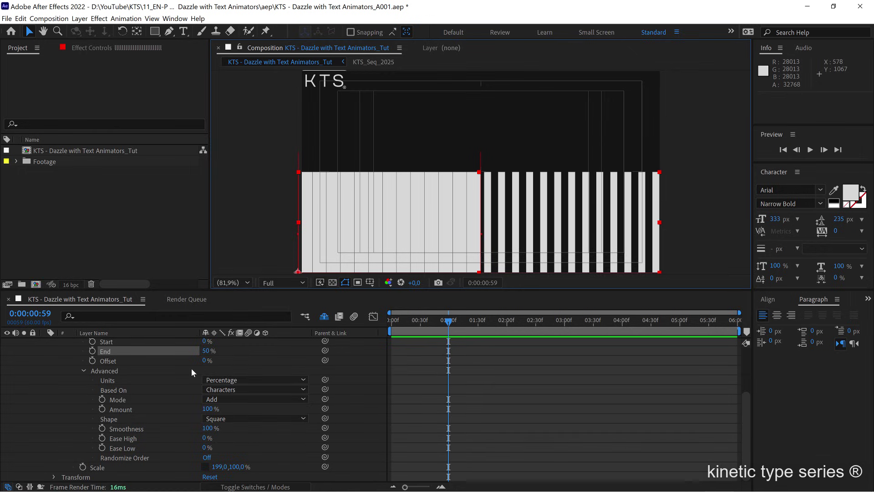
# Keep Units as Percentage and Based On as Characters, and set Shape to Smooth.
pyautogui.scroll(1, 206, 363)
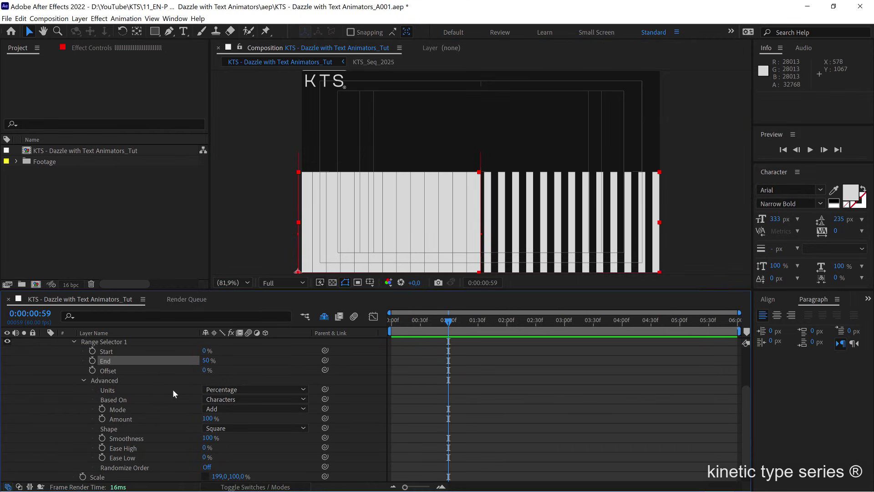
pyautogui.click(212, 389)
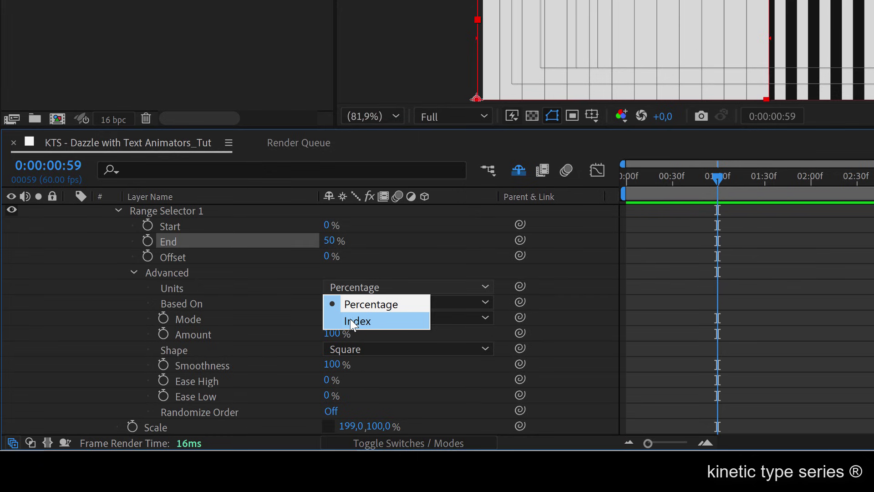
pyautogui.click(300, 282)
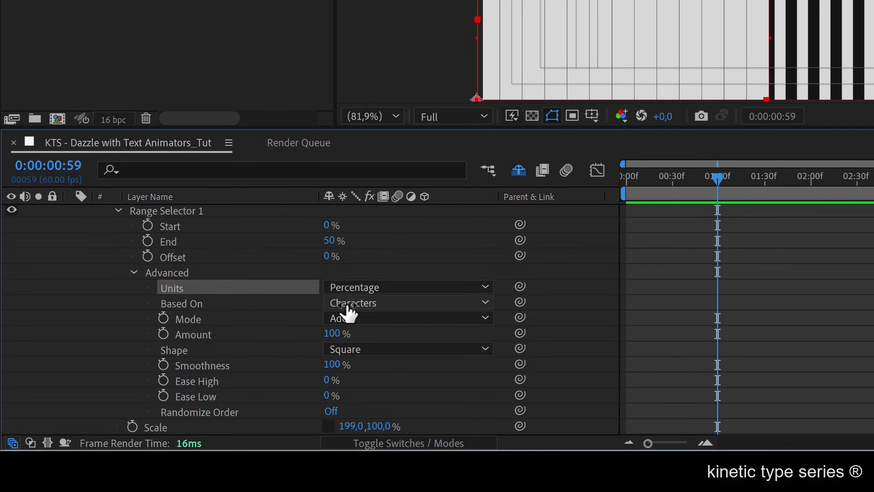
pyautogui.click(346, 306)
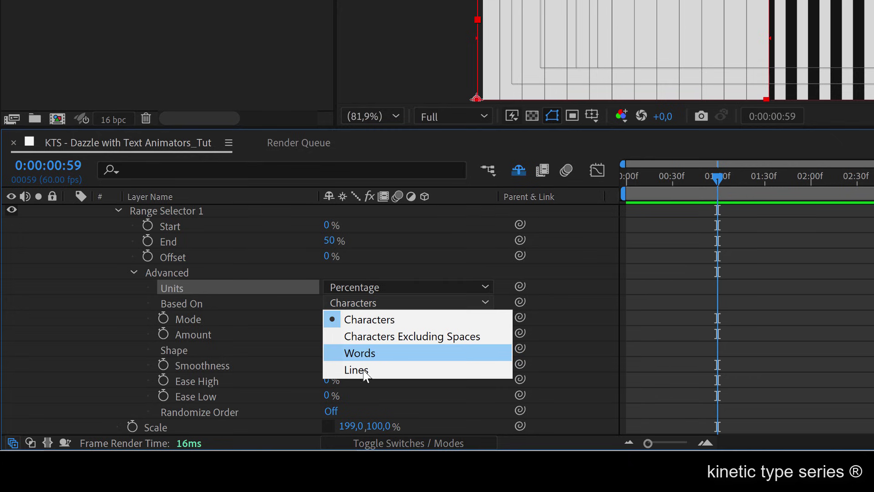
pyautogui.click(256, 335)
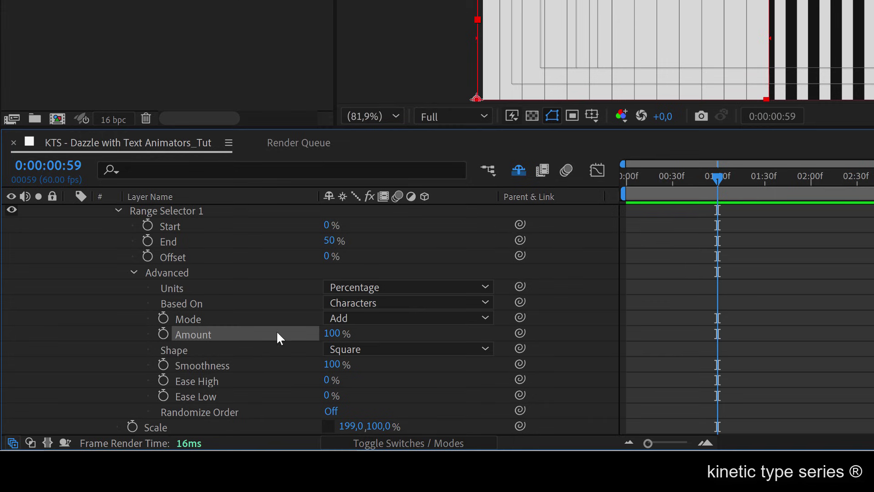
pyautogui.click(356, 350)
pyautogui.click(357, 336)
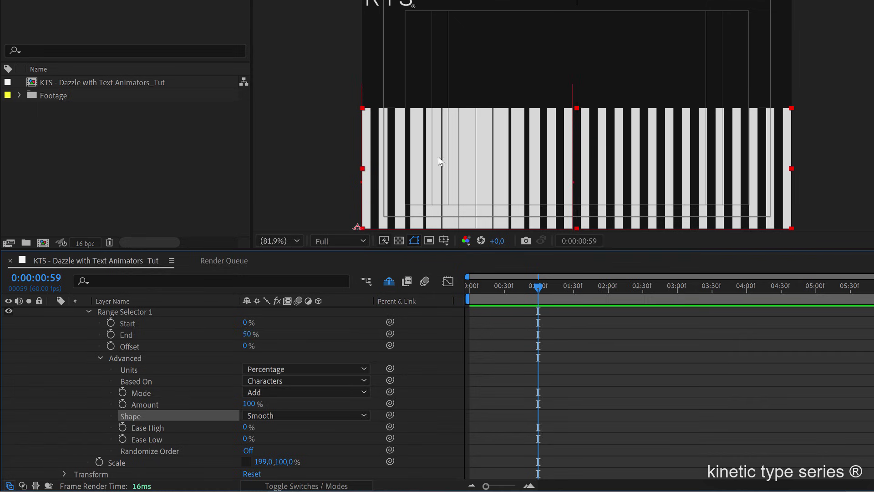
# Move the playhead to 0:00:00:00 and enable the Offset stopwatch.
pyautogui.scroll(2, 131, 375)
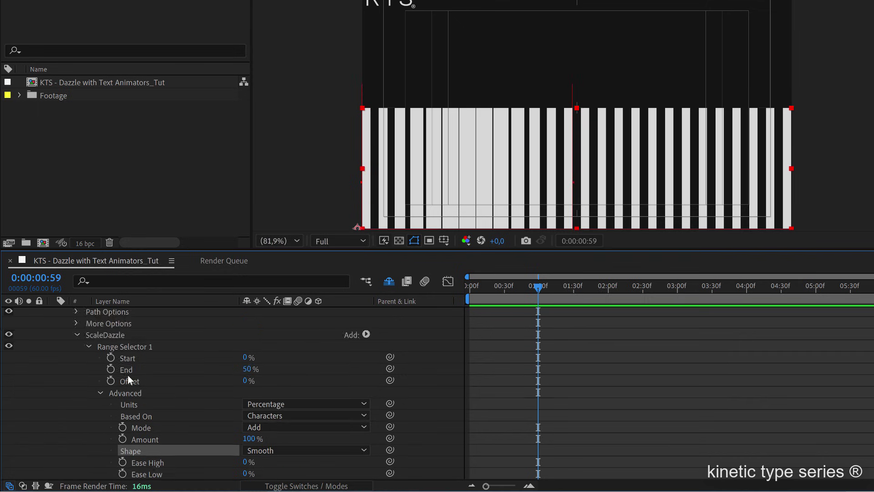
pyautogui.scroll(-2, 178, 384)
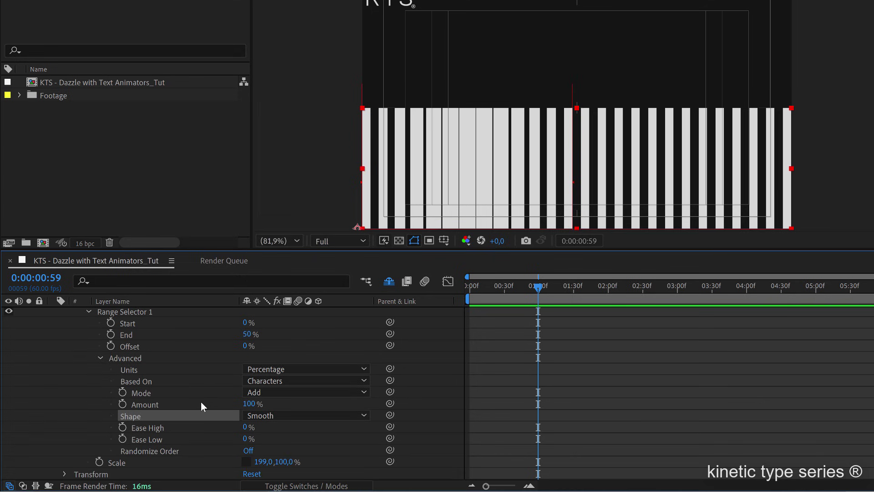
pyautogui.scroll(2, 200, 402)
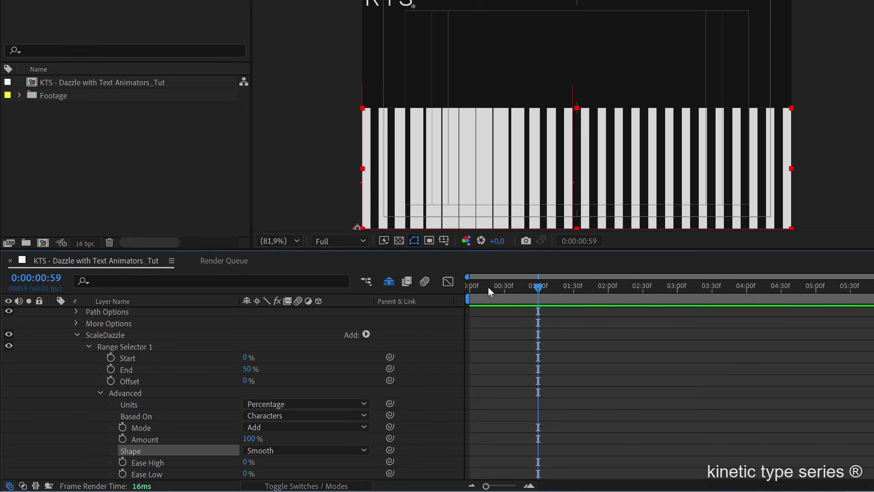
pyautogui.moveTo(488, 287); pyautogui.dragTo(470, 293)
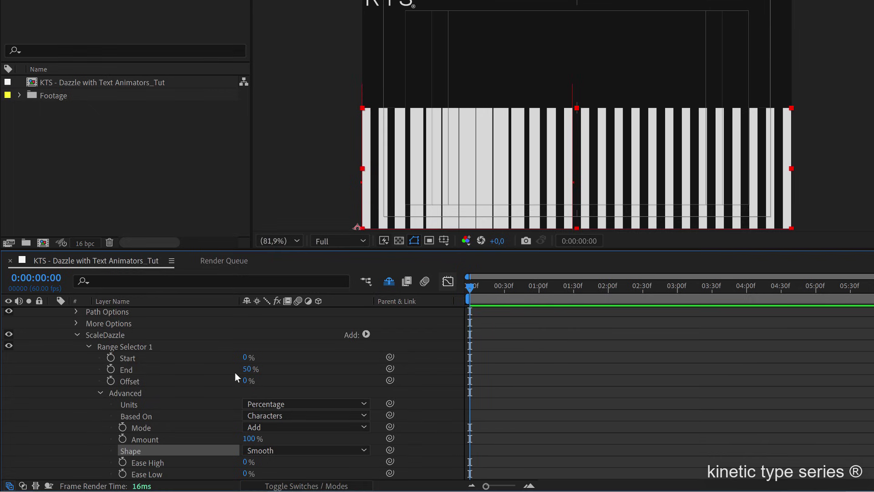
pyautogui.click(109, 381)
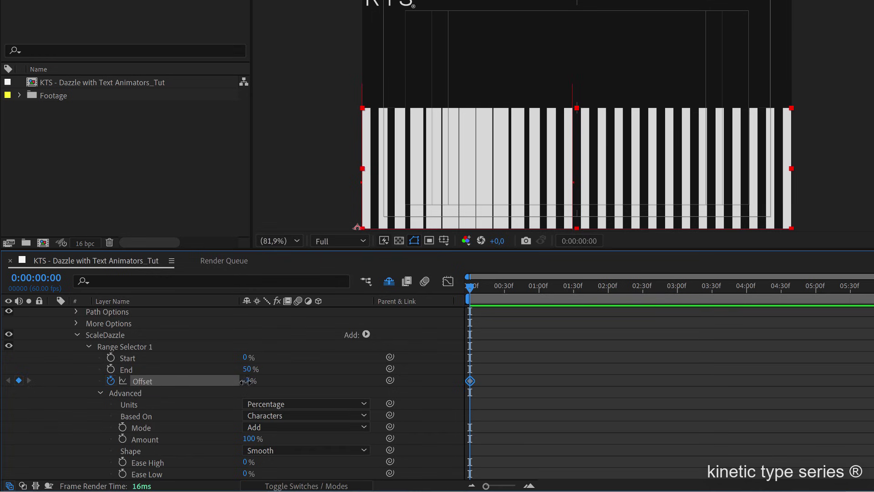
# Set the first Offset keyframe to -50% and move the playhead to 0:00:02:00.
pyautogui.moveTo(248, 384); pyautogui.dragTo(229, 385)
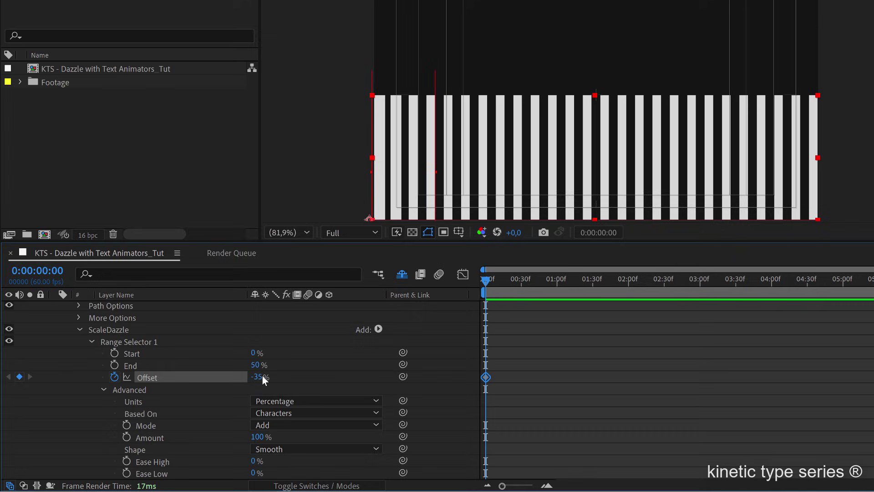
pyautogui.moveTo(264, 379)
pyautogui.mouseDown()
pyautogui.moveTo(249, 377)
pyautogui.moveTo(267, 376)
pyautogui.mouseUp()
pyautogui.click(260, 377)
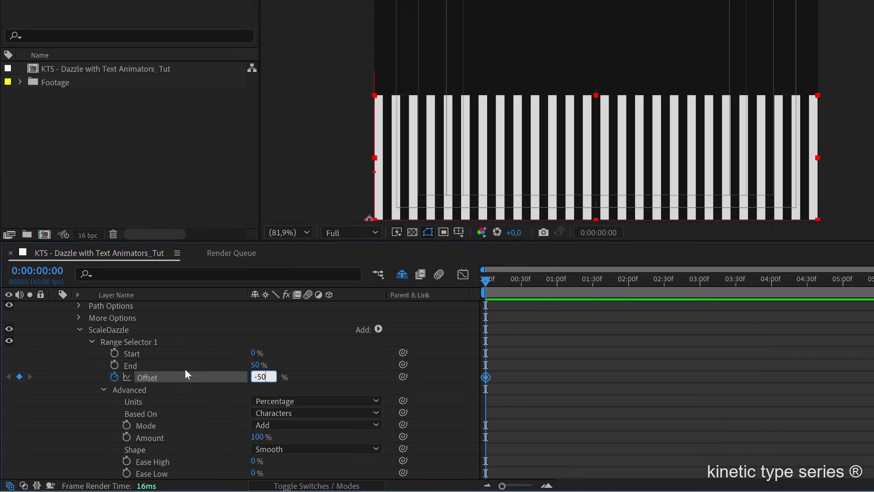
pyautogui.click(156, 359)
pyautogui.click(146, 364)
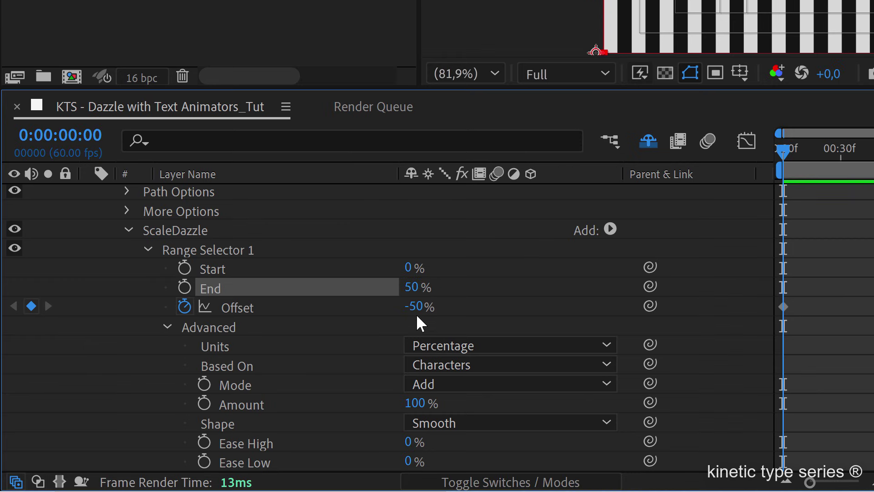
pyautogui.moveTo(841, 168); pyautogui.dragTo(873, 180)
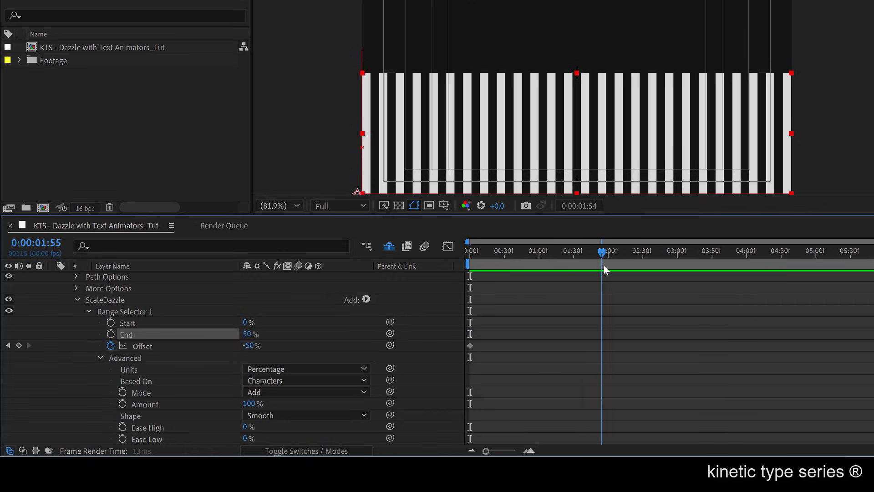
pyautogui.moveTo(604, 269); pyautogui.dragTo(609, 269)
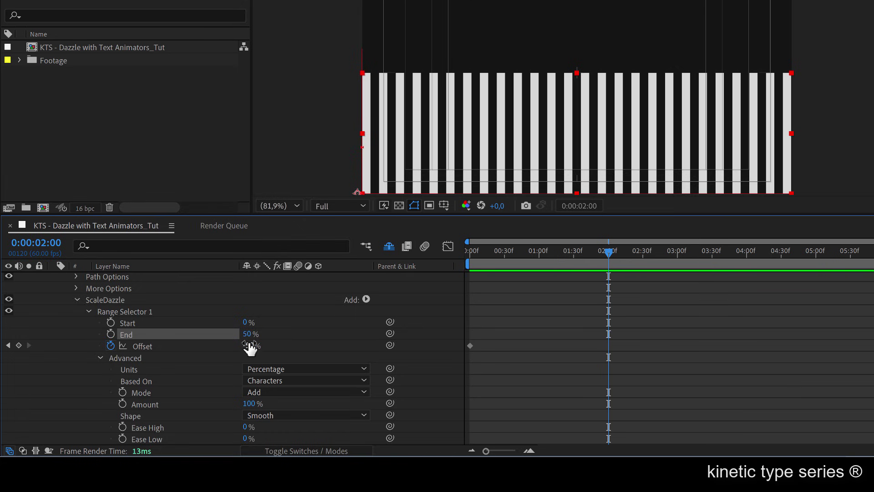
# Keyframe Offset at 100% at two seconds, end the work area there, and preview.
pyautogui.moveTo(250, 346); pyautogui.dragTo(356, 348)
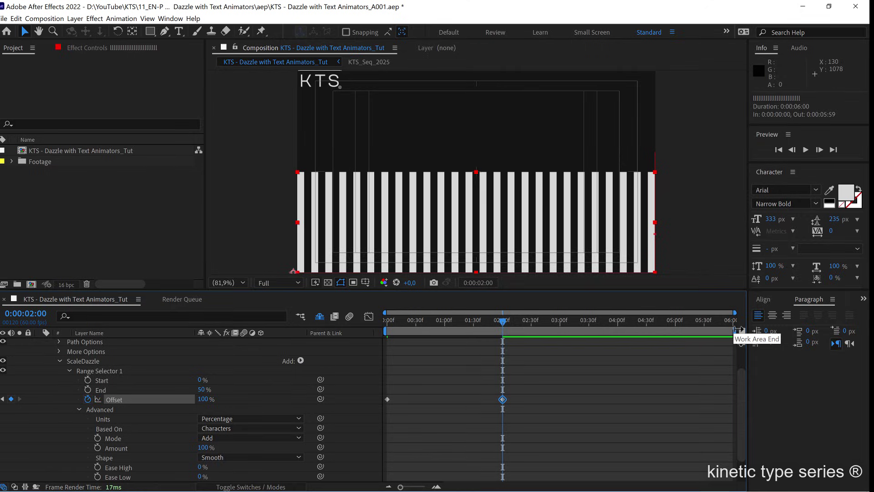
pyautogui.moveTo(872, 263); pyautogui.dragTo(648, 269)
pyautogui.moveTo(567, 267); pyautogui.dragTo(519, 267)
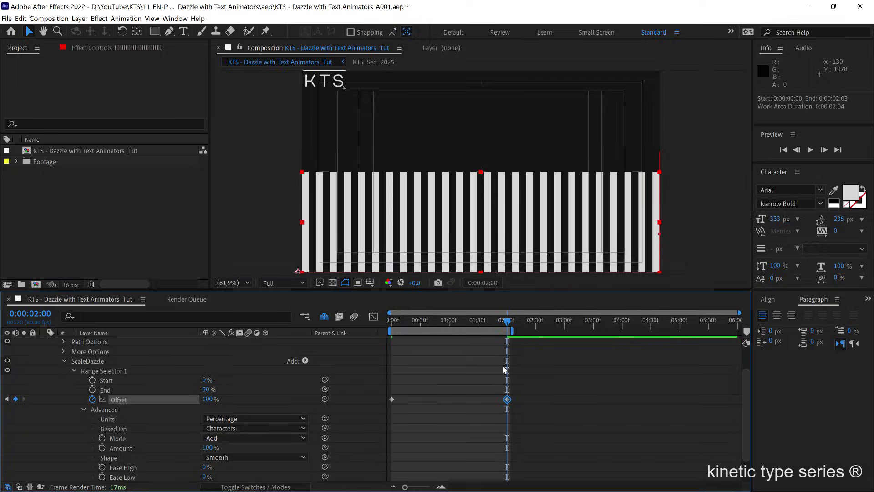
pyautogui.press('space')
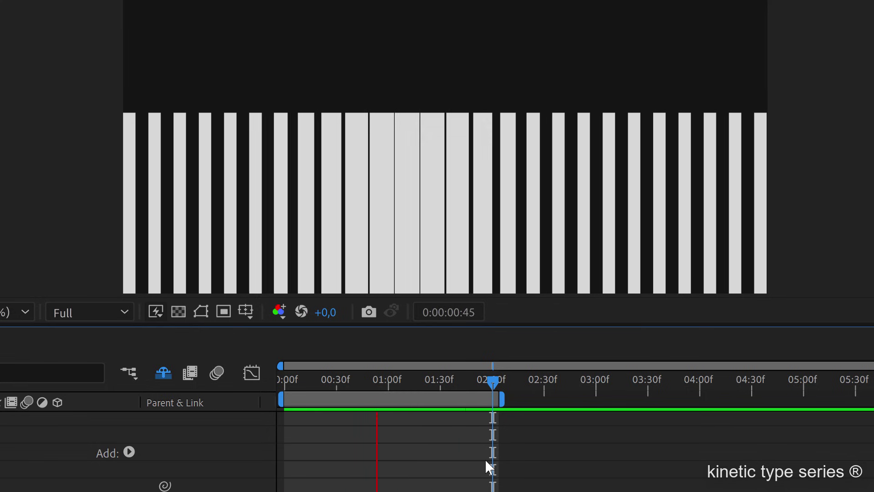
pyautogui.press('space')
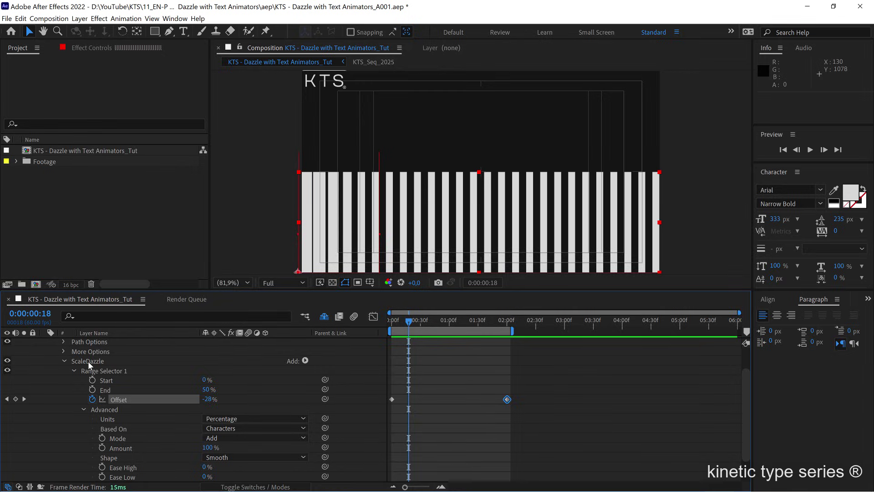
# Add an RGB Fill Color property set to red to the ScaleDazzle animator.
pyautogui.click(88, 361)
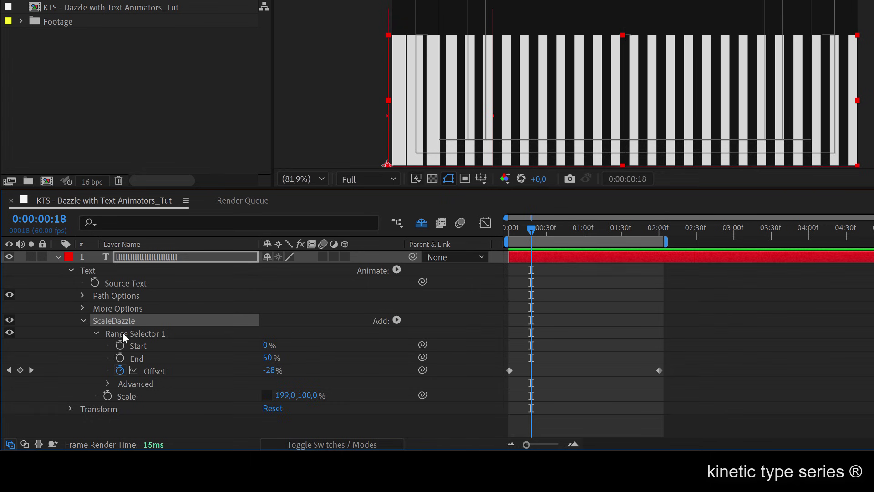
pyautogui.click(122, 334)
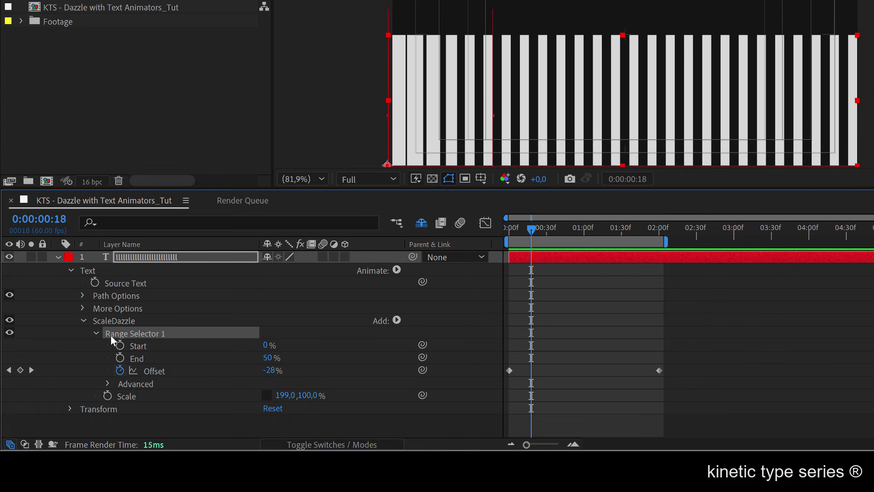
pyautogui.click(395, 320)
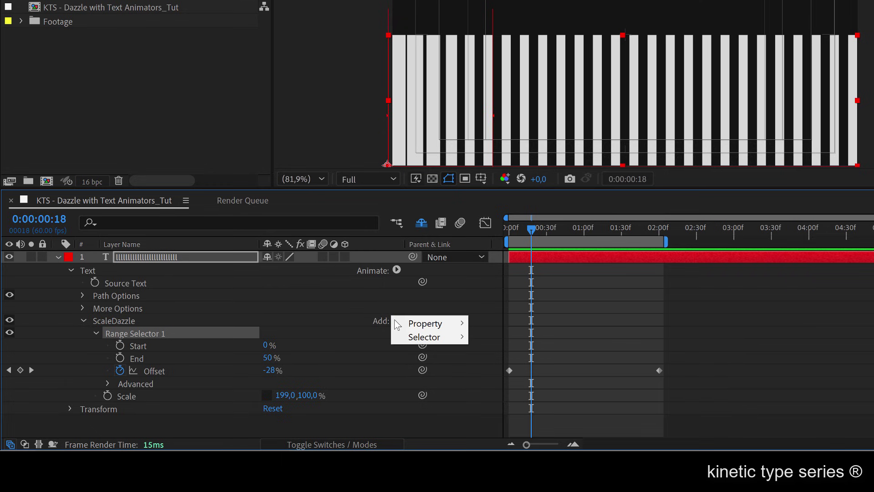
pyautogui.moveTo(410, 323)
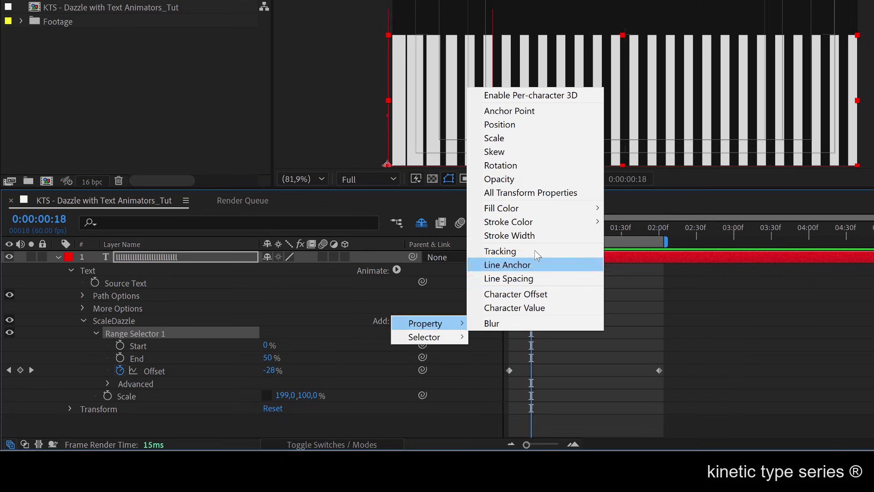
pyautogui.moveTo(535, 210)
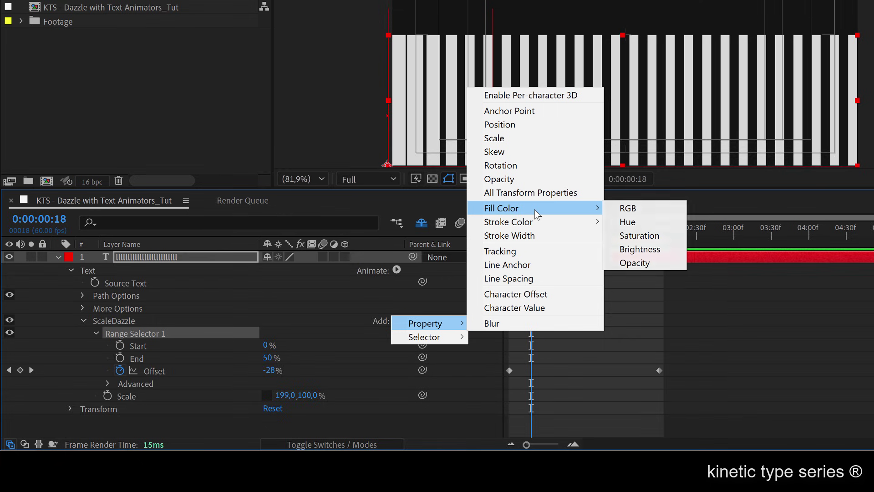
pyautogui.click(630, 214)
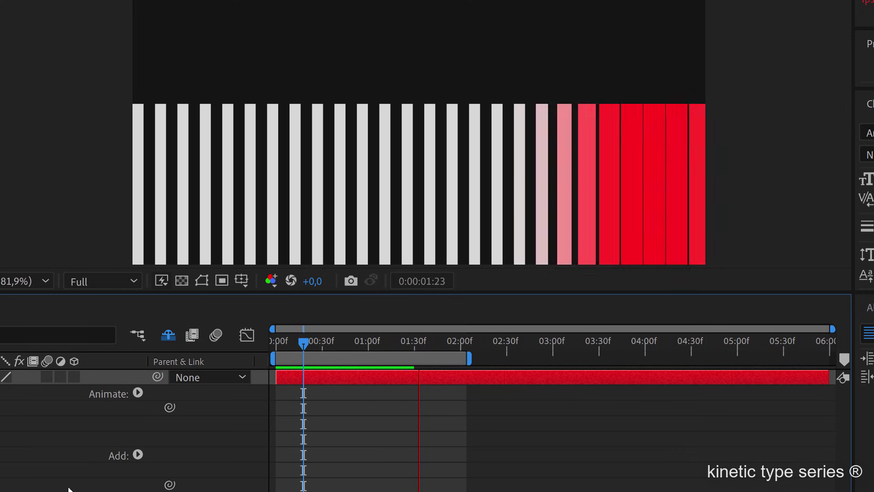
pyautogui.press('space')
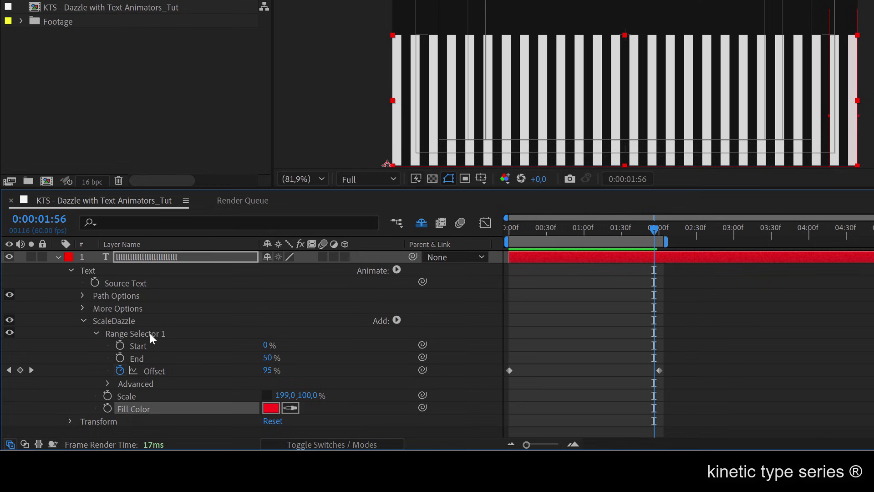
# Add a Tracking property to the ScaleDazzle animator, viewed mid-animation near one second.
pyautogui.click(126, 396)
pyautogui.moveTo(600, 227); pyautogui.dragTo(581, 234)
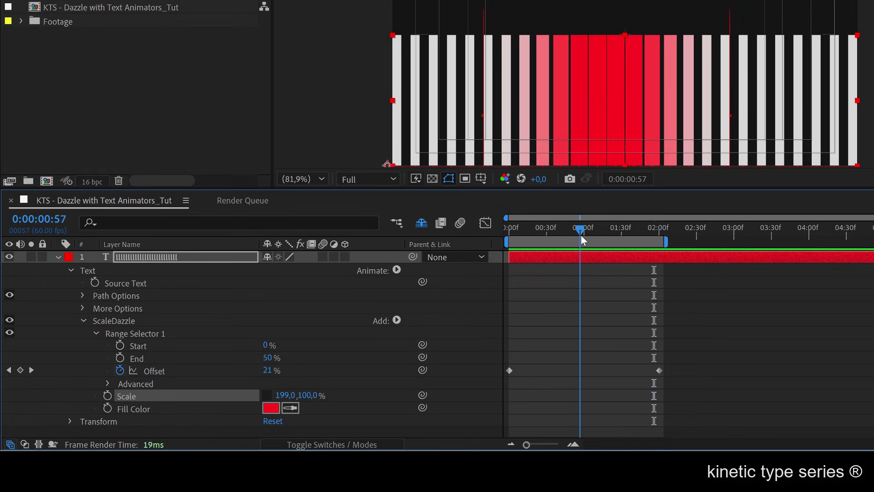
pyautogui.click(396, 270)
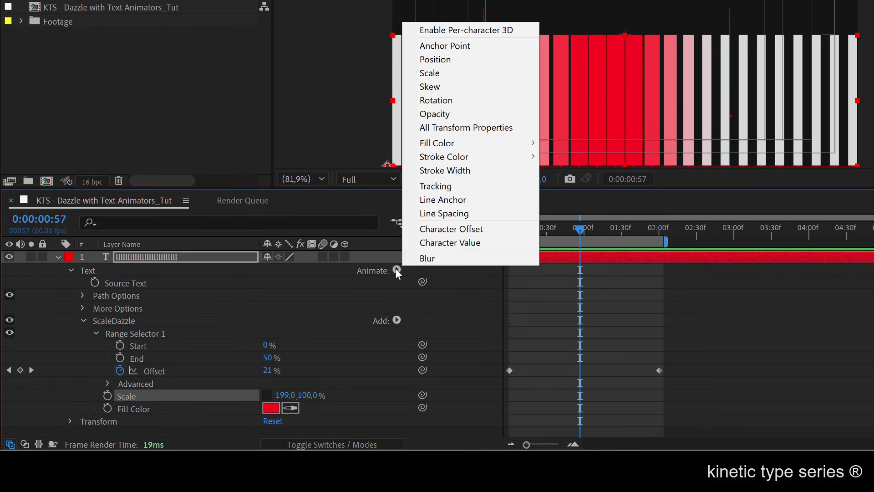
pyautogui.click(436, 187)
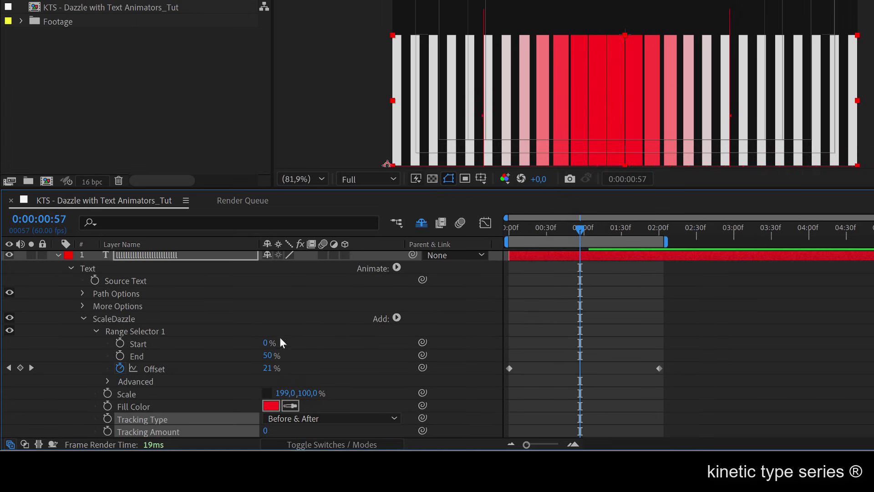
# Set the Tracking Amount to 25 and preview the characters spreading apart.
pyautogui.click(266, 431)
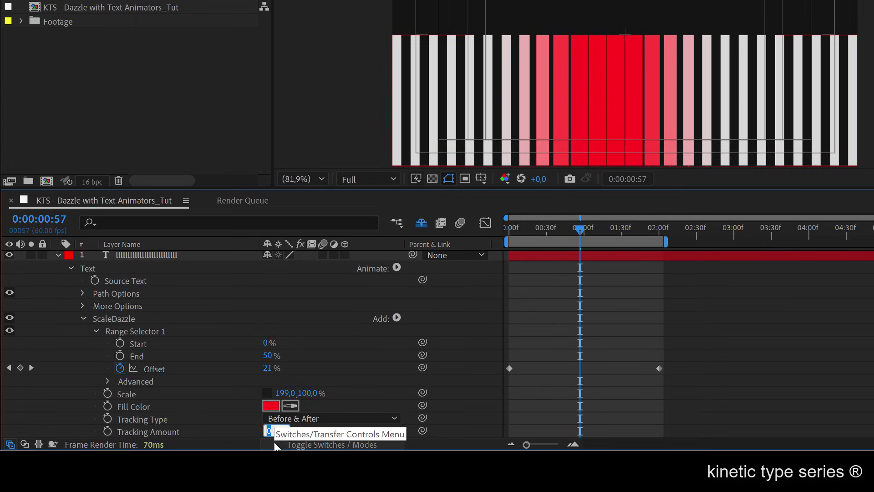
pyautogui.write('5')
pyautogui.press('Return')
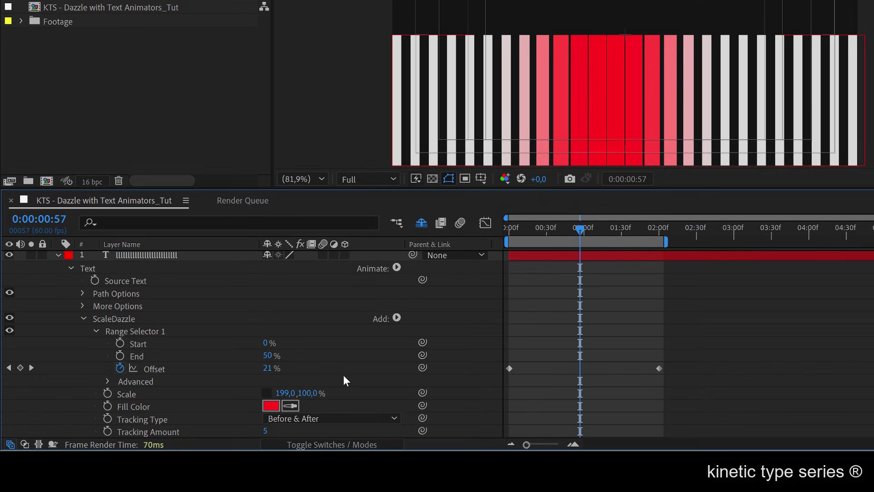
pyautogui.click(266, 430)
pyautogui.write('2')
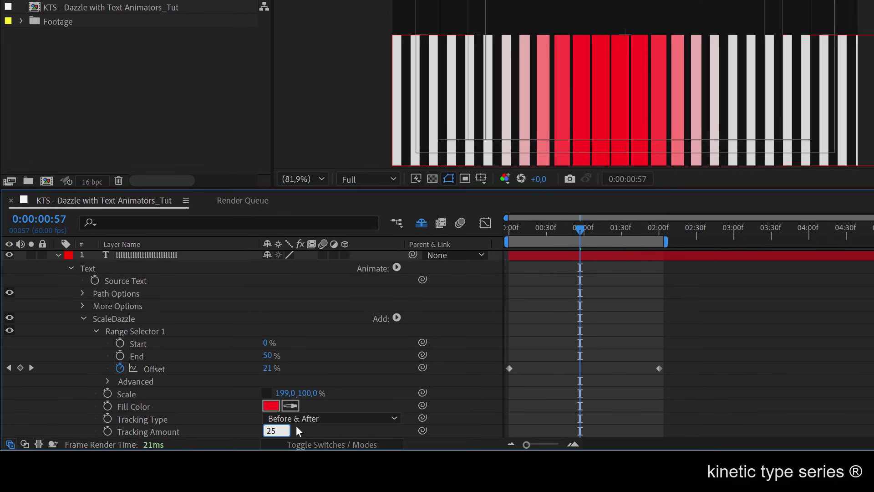
pyautogui.press('Return')
pyautogui.press('space')
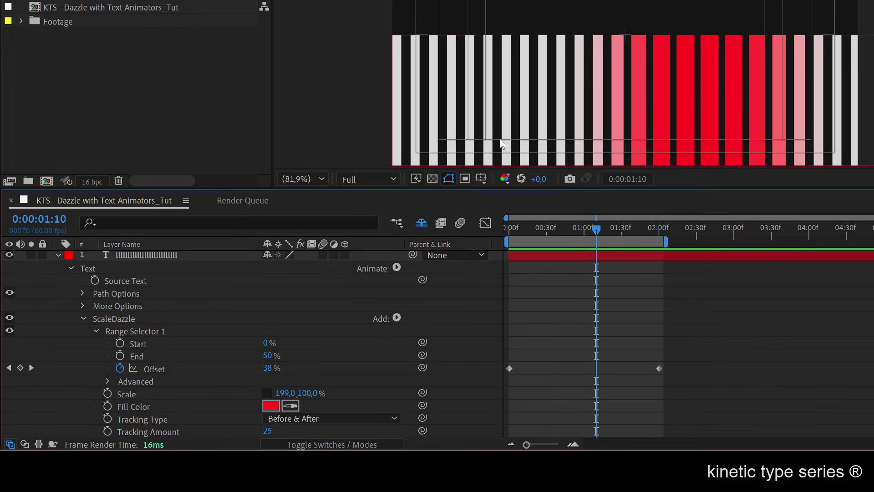
pyautogui.click(560, 254)
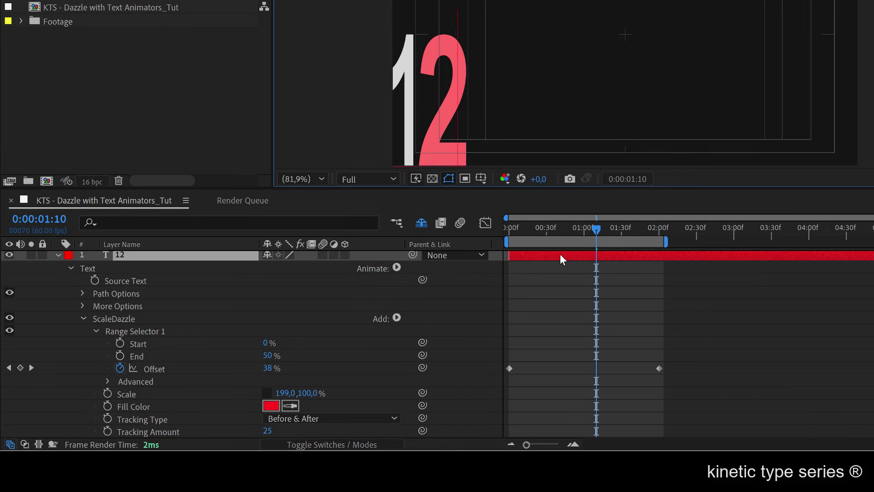
pyautogui.write('34567890')
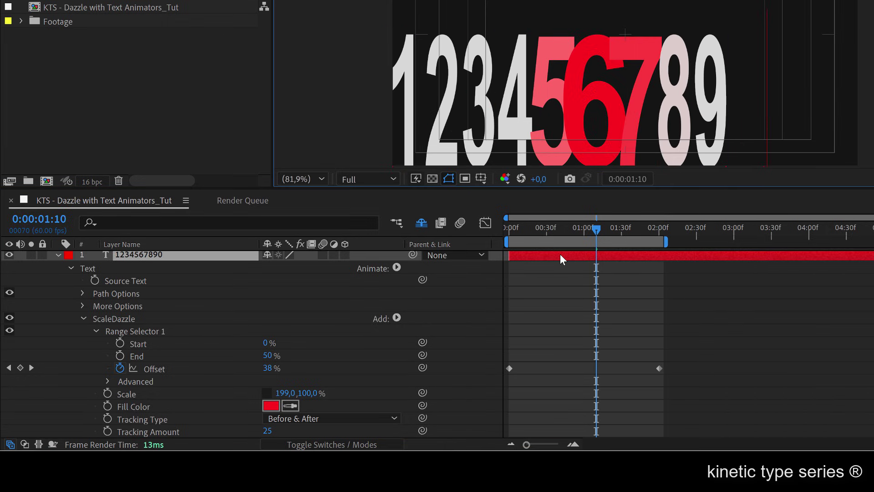
pyautogui.write('%$')
pyautogui.click(688, 319)
pyautogui.press('space')
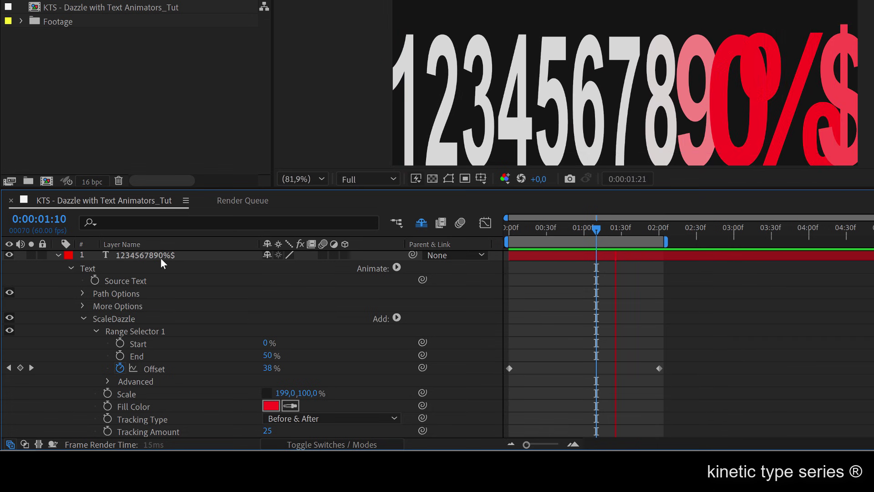
pyautogui.click(160, 256)
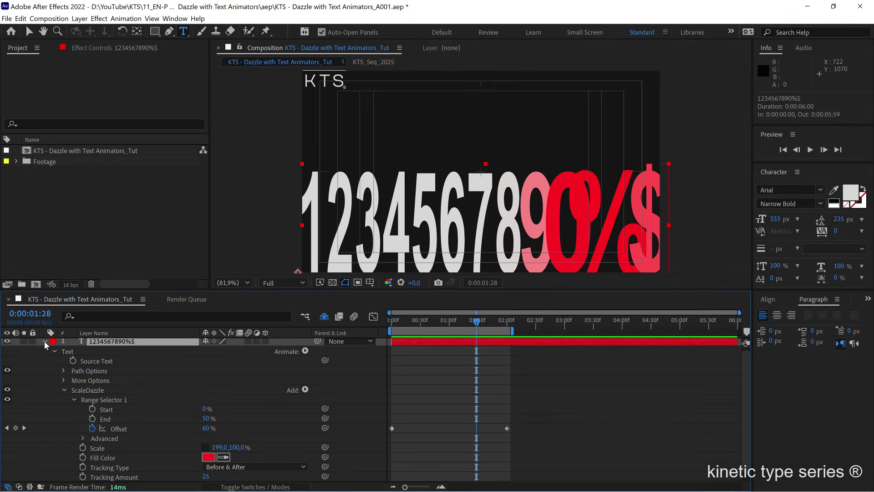
# Duplicate the text layer and rotate the copy 180 degrees.
pyautogui.click(44, 341)
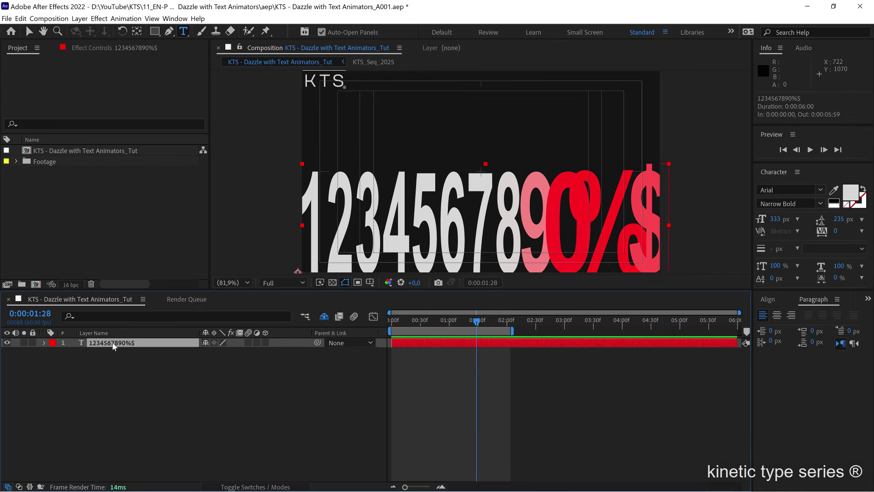
pyautogui.hotkey('ctrl', 'd')
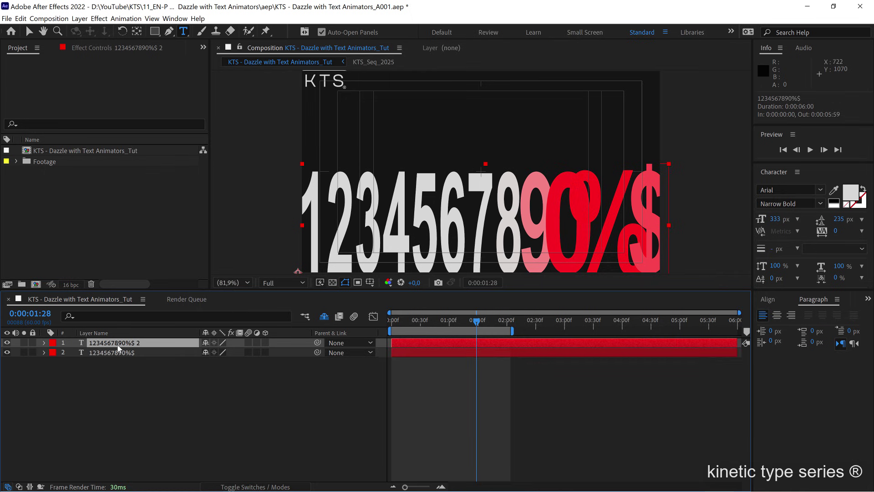
pyautogui.press('r')
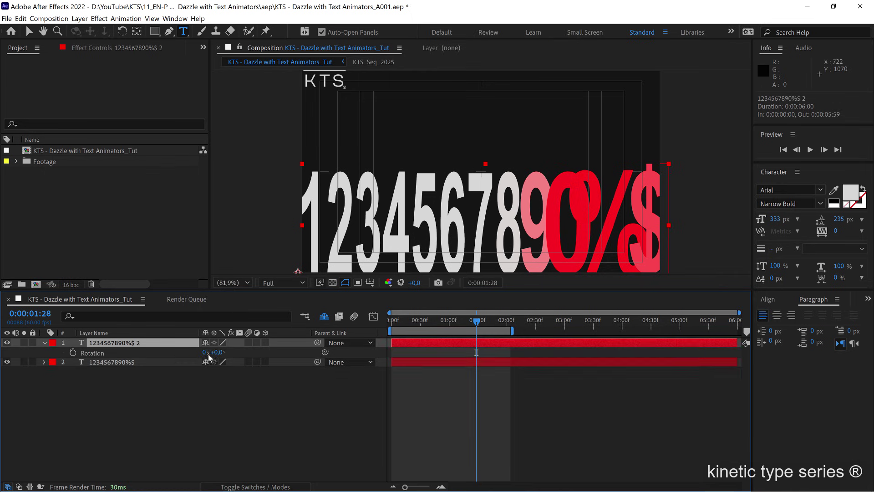
pyautogui.click(217, 352)
pyautogui.write('180')
pyautogui.press('Return')
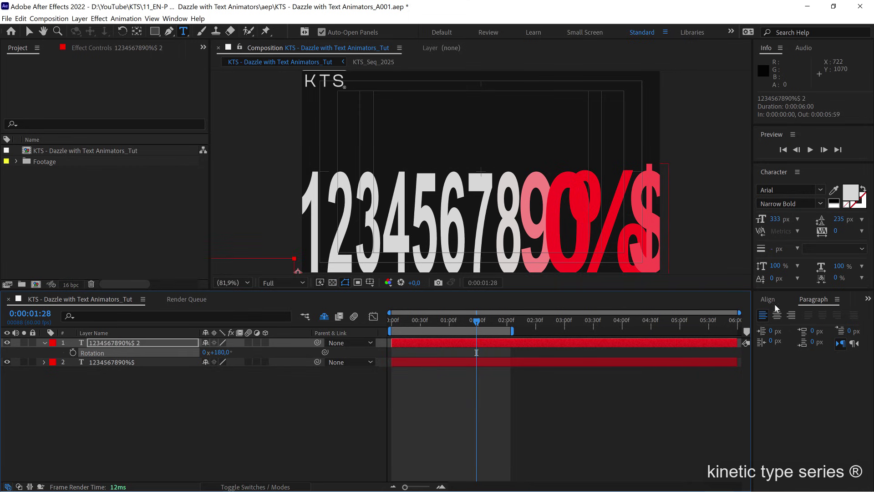
# Align the flipped copy to the comp's top and centre it horizontally, then preview both rows.
pyautogui.click(772, 300)
pyautogui.click(824, 329)
pyautogui.click(784, 327)
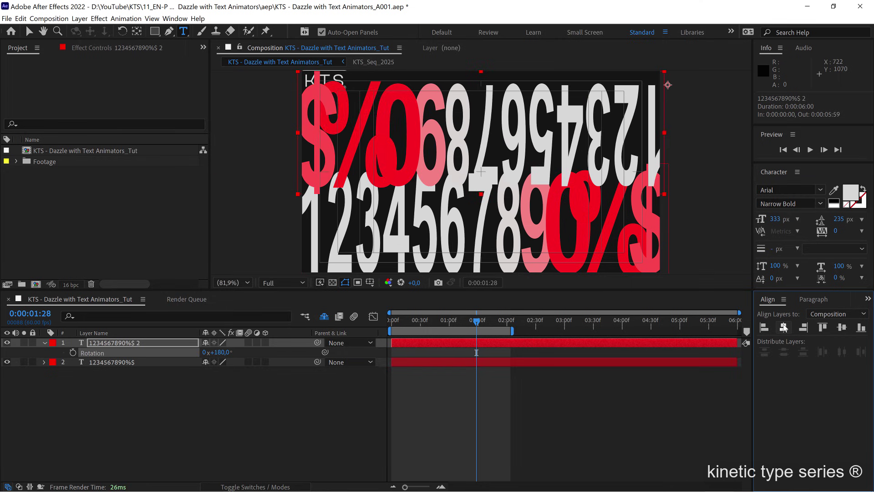
pyautogui.press('space')
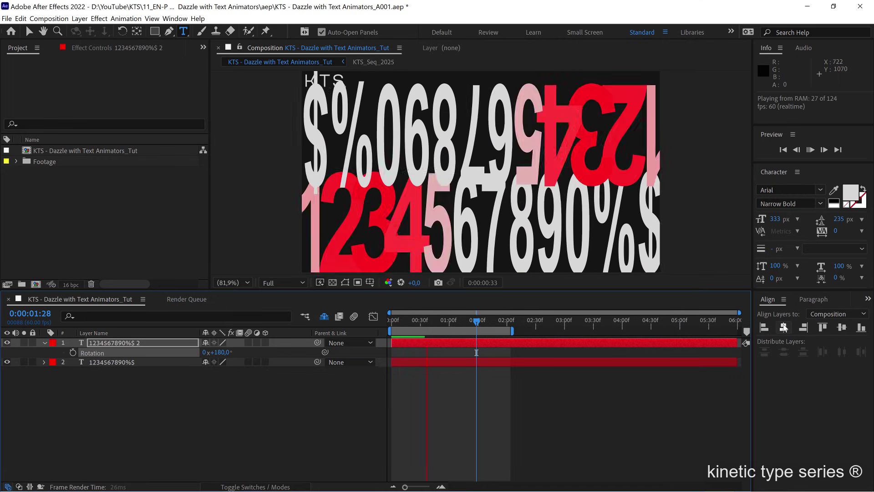
pyautogui.click(458, 343)
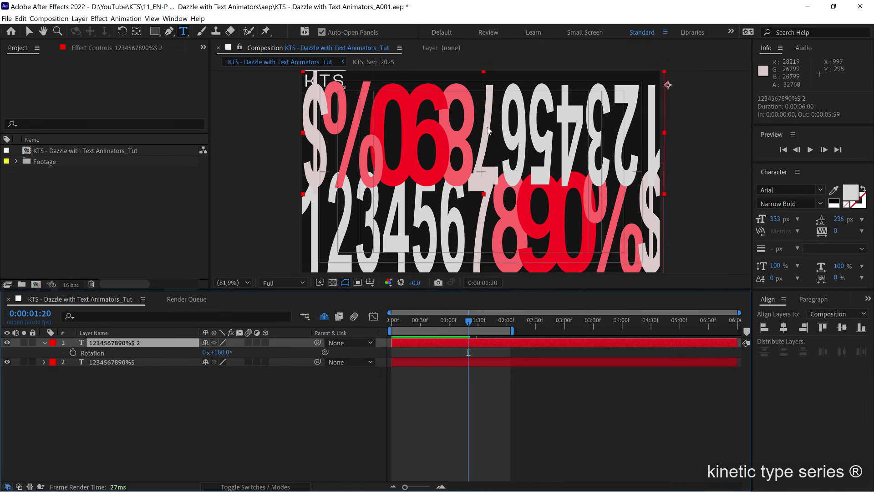
# Stretch the flipped copy to about 192% vertically and preview the animation.
pyautogui.press('v')
pyautogui.moveTo(484, 194); pyautogui.dragTo(487, 182)
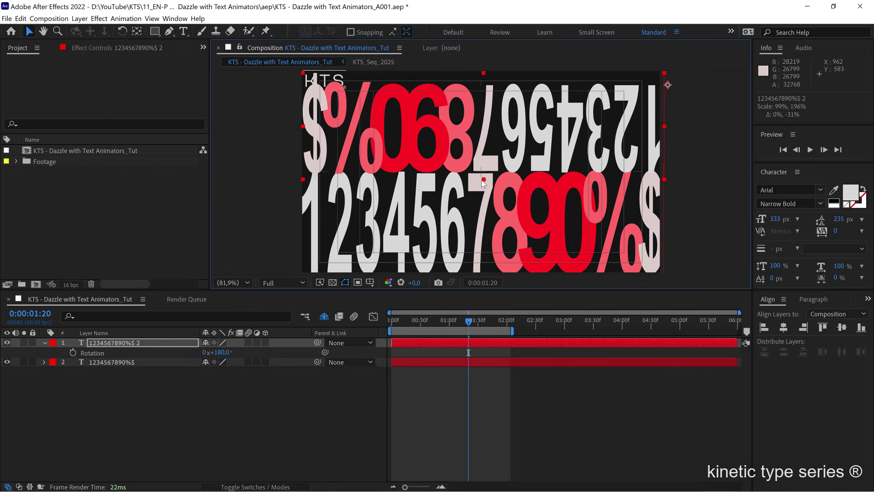
pyautogui.hotkey('ctrl', 'Down')
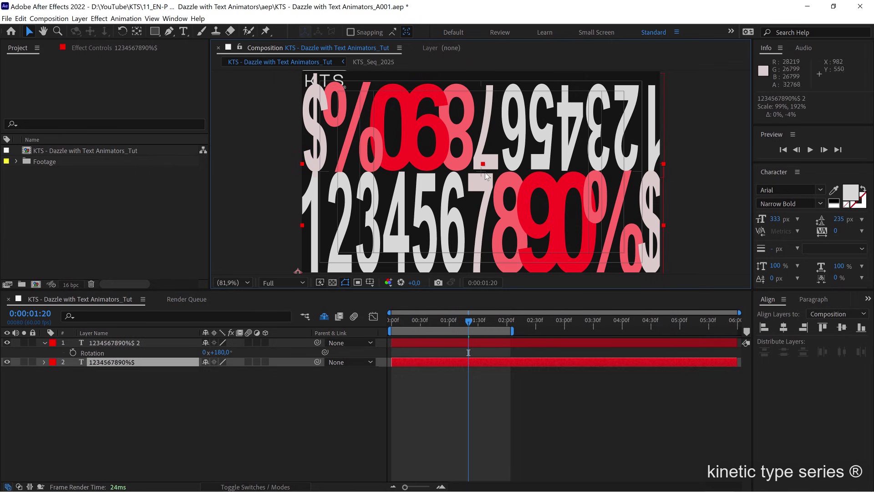
pyautogui.press('space')
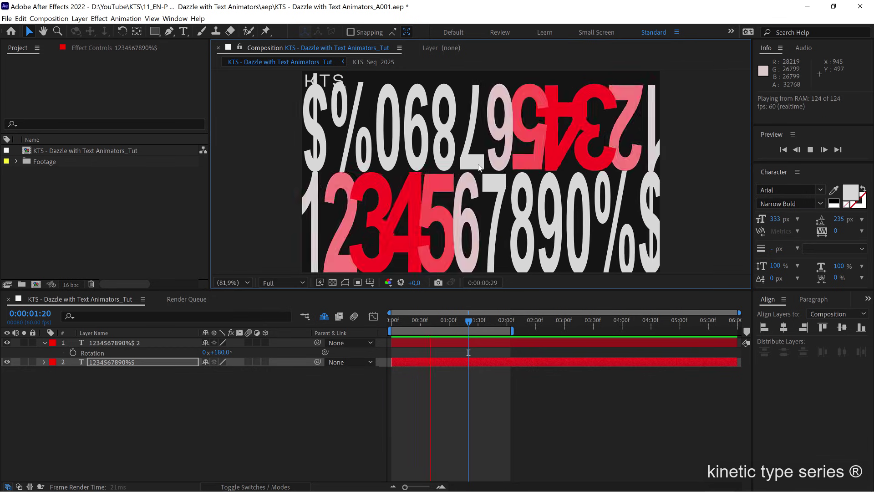
pyautogui.press('space')
# Nest the Dazzle comp into a new composition and scale the nested layer to 50%.
pyautogui.click(112, 155)
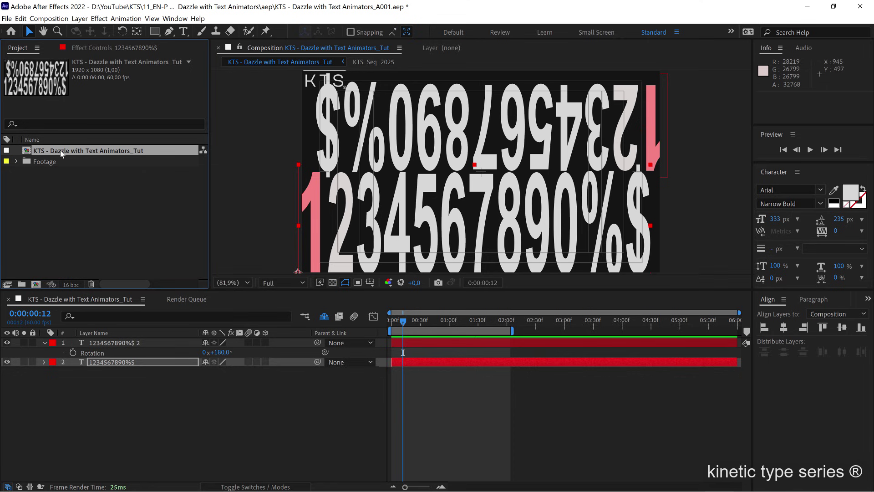
pyautogui.moveTo(60, 150); pyautogui.dragTo(67, 313)
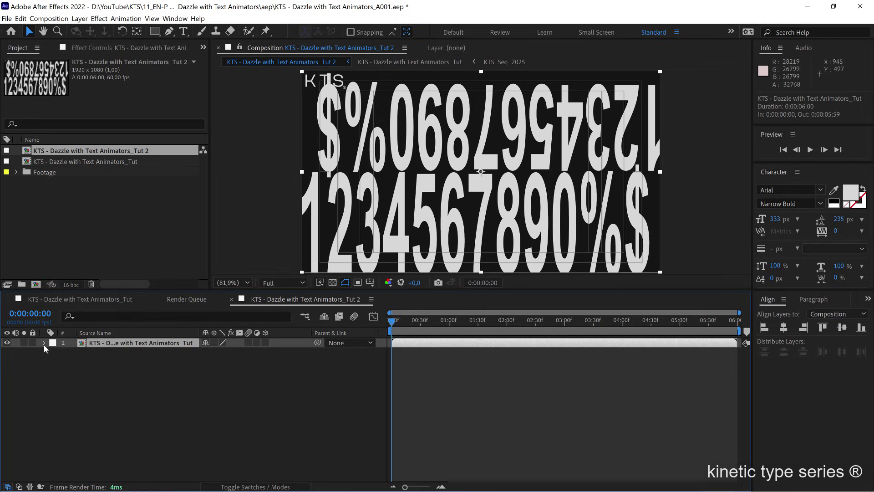
pyautogui.press('s')
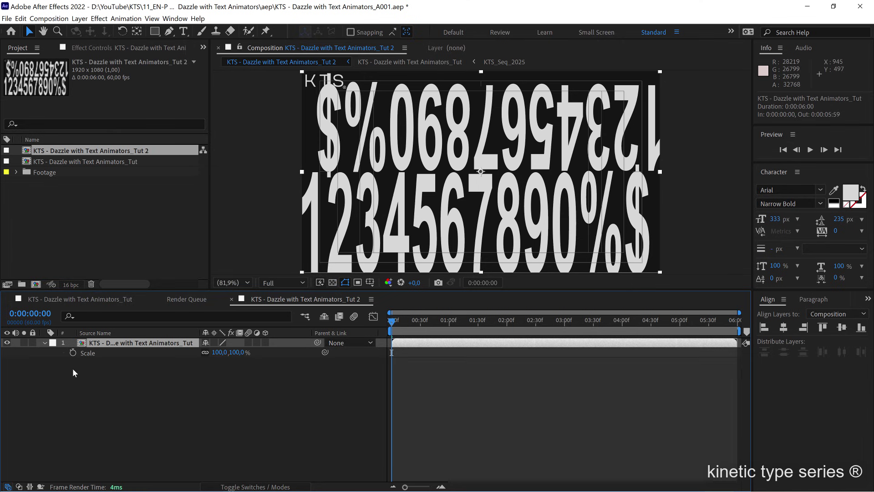
pyautogui.click(219, 352)
pyautogui.write('50')
pyautogui.press('Return')
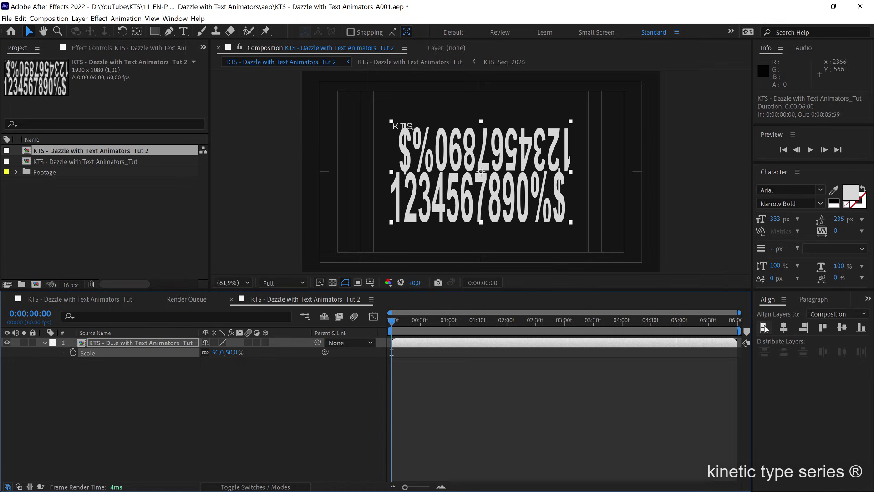
# Align the half-size layer to the top-left corner and move the time to 0:00:02:00.
pyautogui.click(765, 328)
pyautogui.click(824, 328)
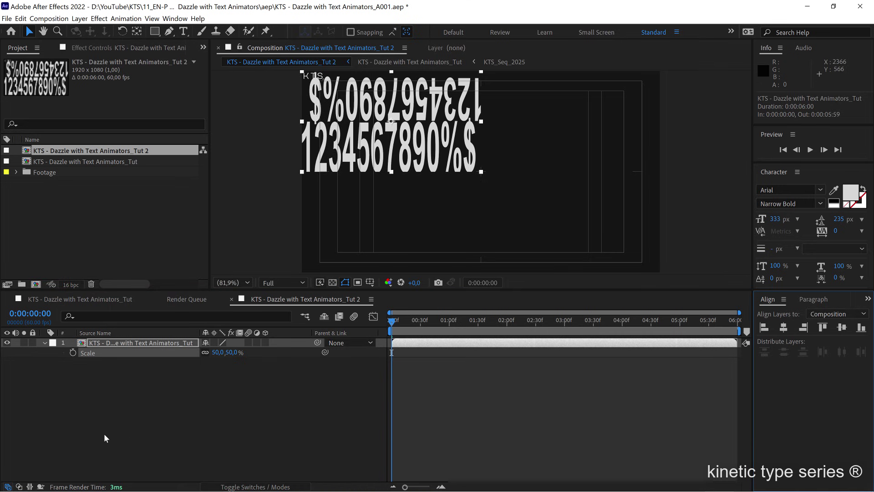
pyautogui.moveTo(416, 324); pyautogui.dragTo(508, 337)
# End the work area at two seconds and trim the comp to it.
pyautogui.press('n')
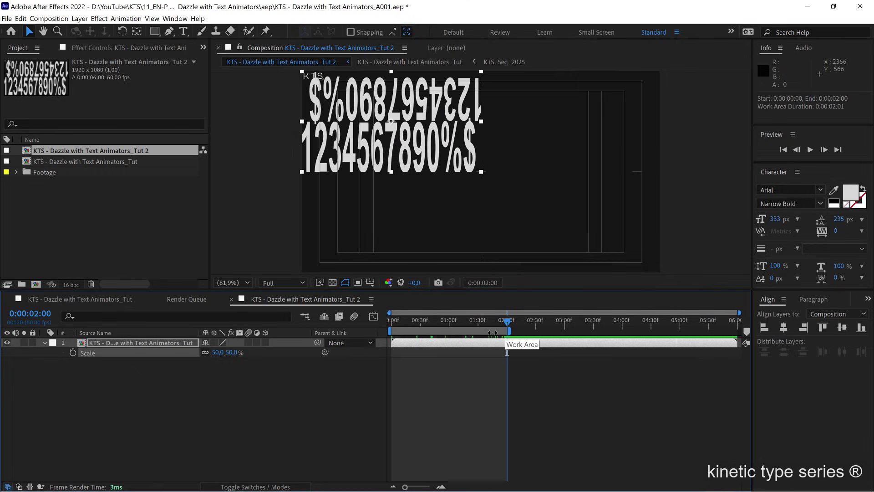
pyautogui.rightClick(492, 334)
pyautogui.click(523, 359)
# Add three copies of the nested layer, aligned top-right, bottom-right and bottom-left.
pyautogui.hotkey('ctrl', 'd')
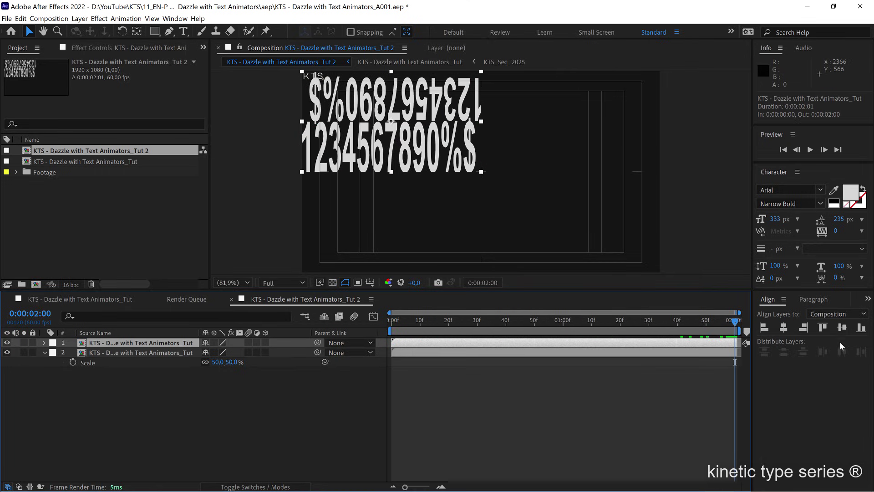
pyautogui.click(810, 328)
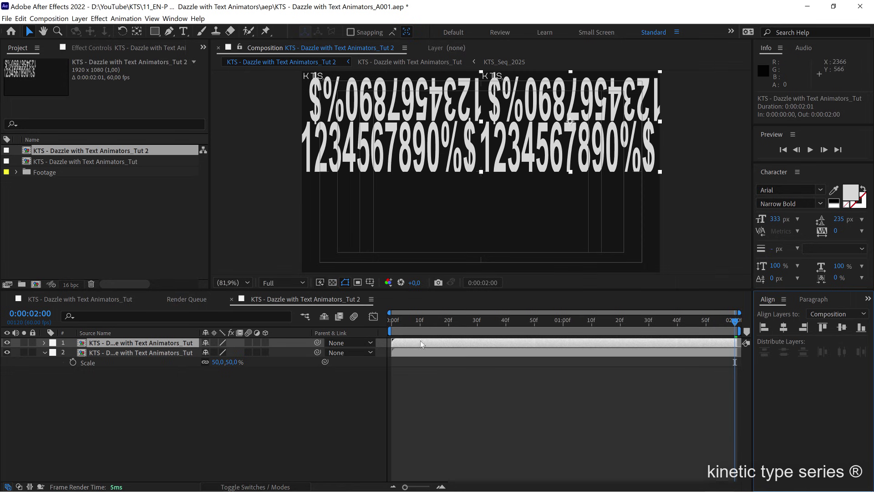
pyautogui.hotkey('ctrl', 'd')
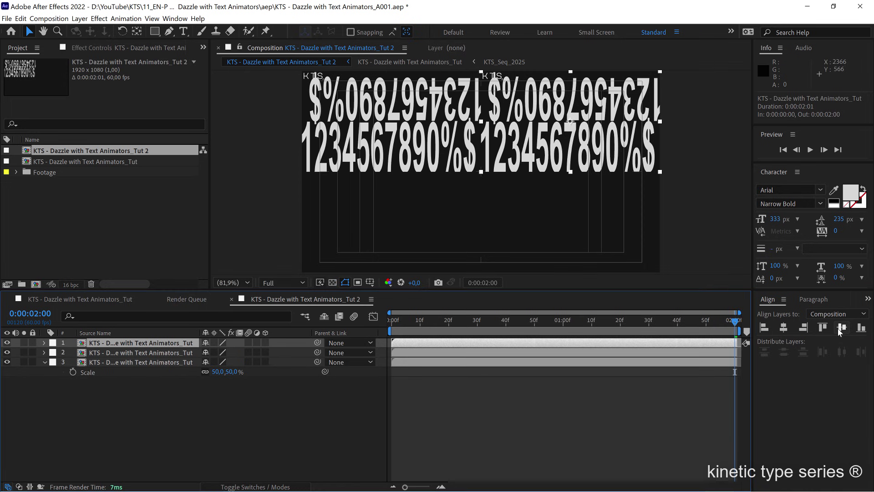
pyautogui.click(861, 329)
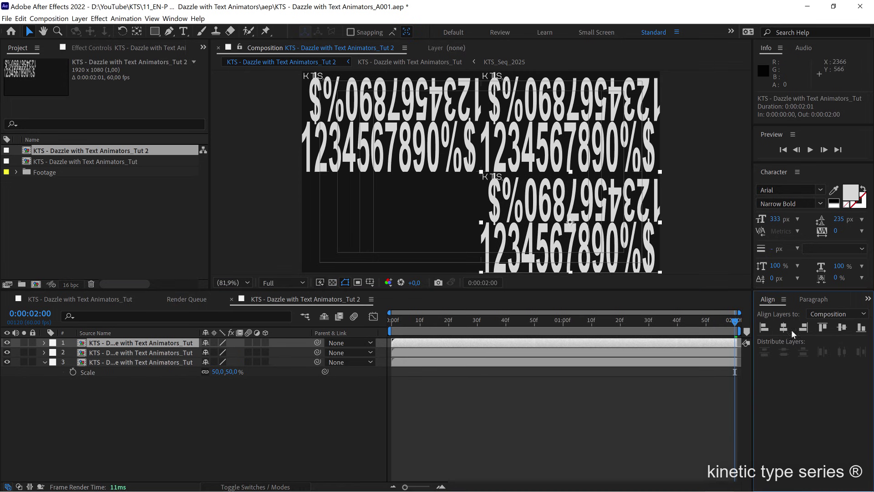
pyautogui.hotkey('ctrl', 'd')
pyautogui.click(765, 328)
# Preview the four-copy pattern and select the second and fourth copies.
pyautogui.press('space')
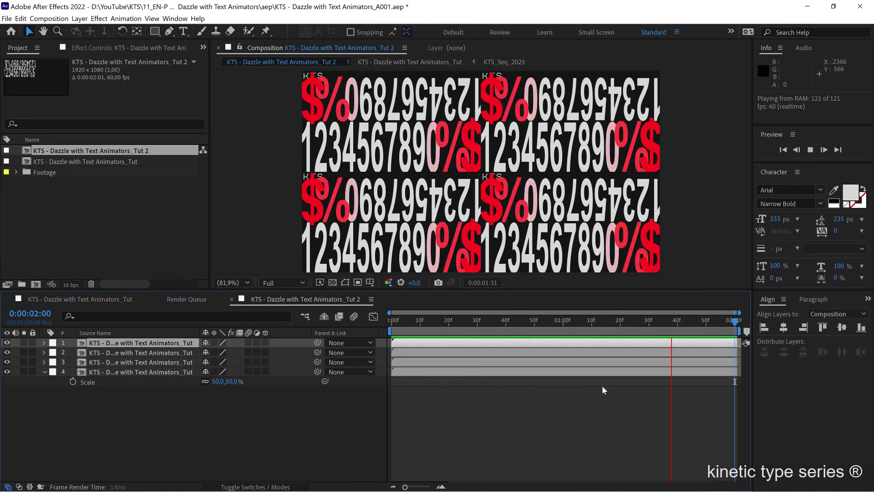
pyautogui.press('space')
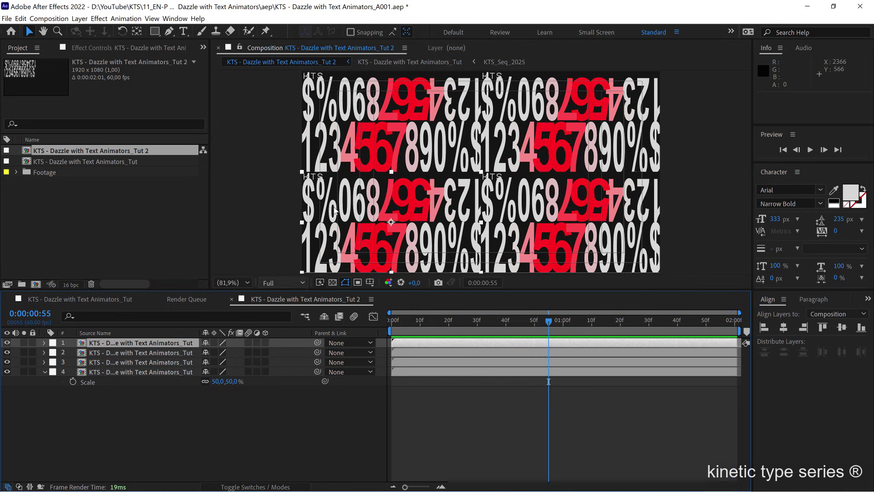
pyautogui.click(162, 353)
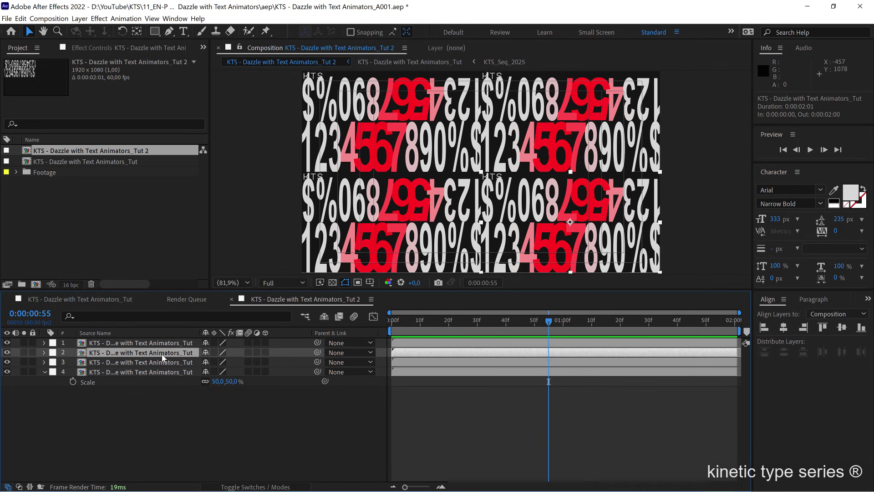
pyautogui.keyDown('shift'); pyautogui.click(410, 118); pyautogui.keyUp('shift')
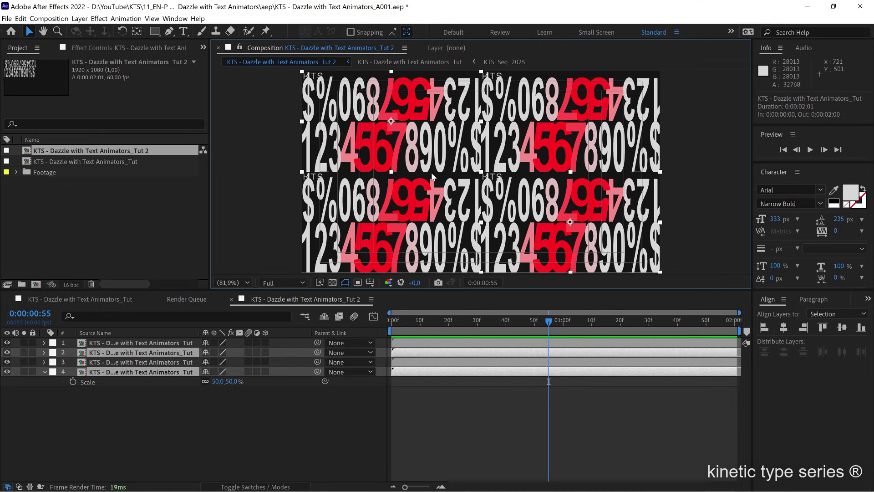
# Apply the Tint effect to the two selected copies via Effects & Presets search.
pyautogui.hotkey('ctrl', '5')
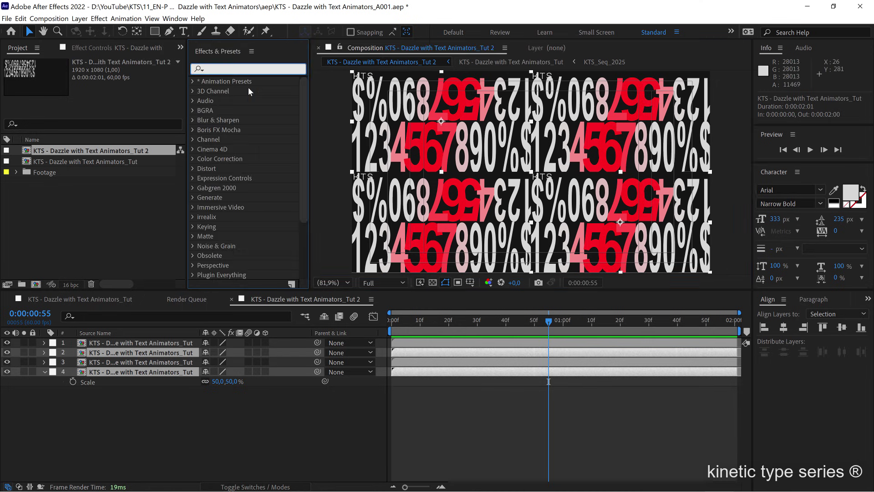
pyautogui.write('tin')
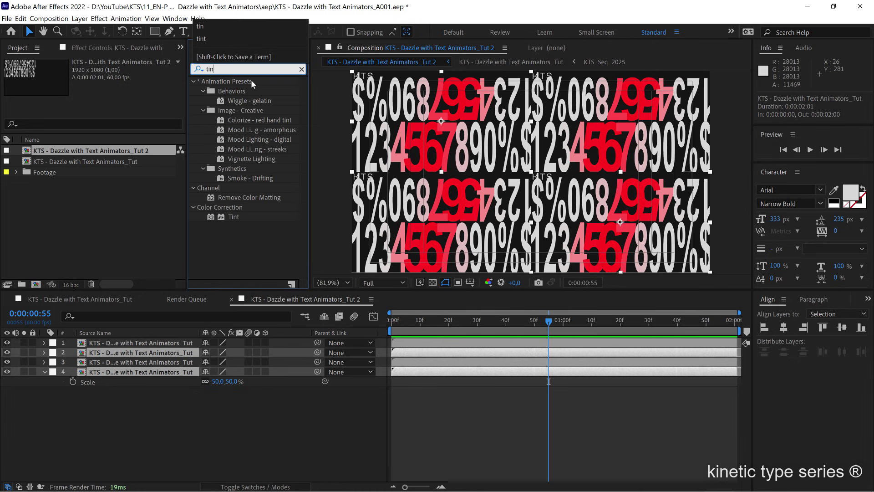
pyautogui.click(232, 218)
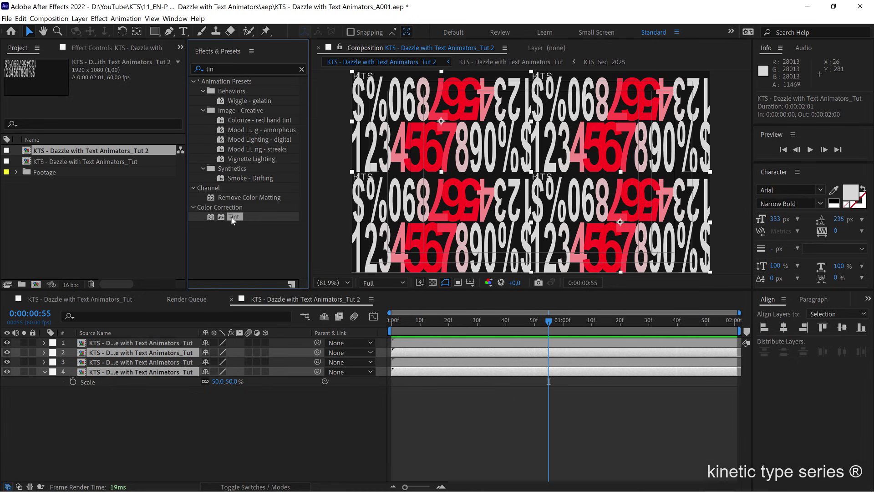
pyautogui.doubleClick(234, 217)
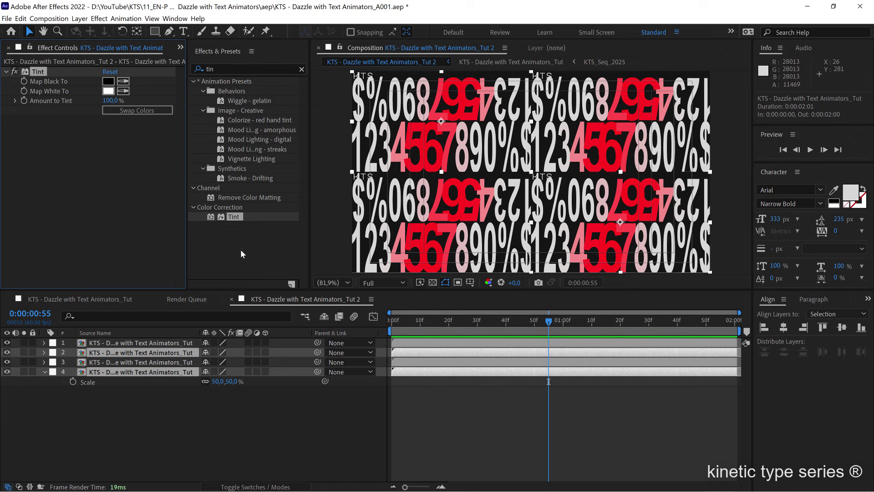
# Set Tint's Map White To colour to bright yellow F7FF00 and preview the pattern.
pyautogui.click(108, 91)
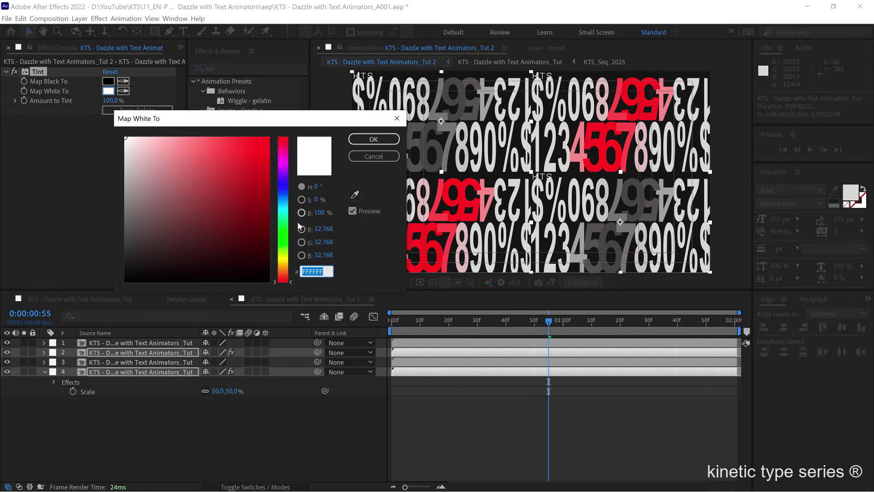
pyautogui.click(284, 257)
pyautogui.click(269, 138)
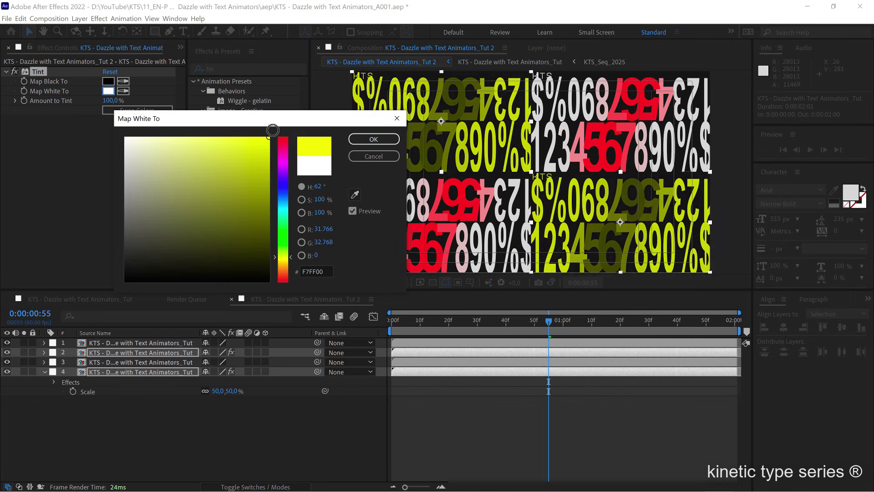
pyautogui.click(374, 139)
pyautogui.press('space')
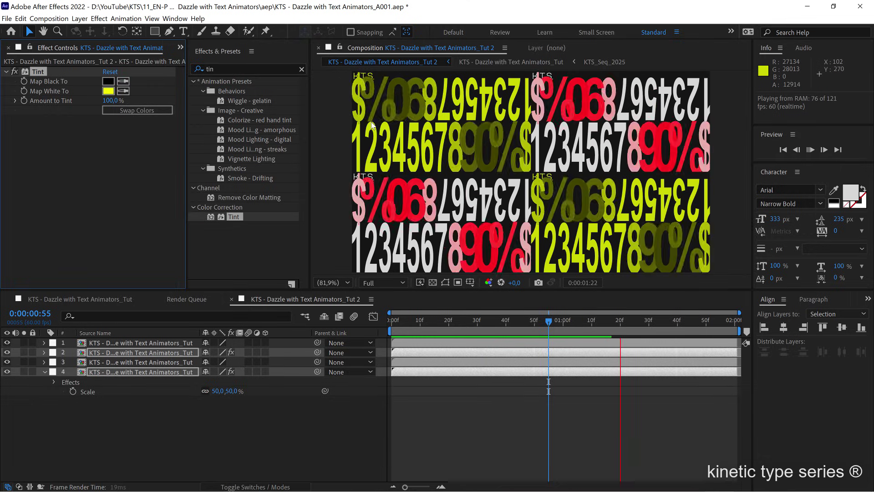
pyautogui.press('space')
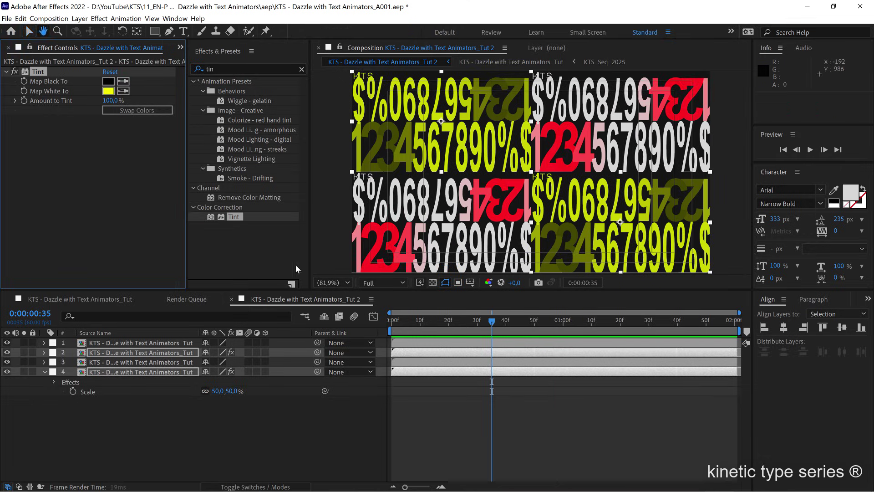
# In the original Dazzle comp at 0:00:00:28, begin editing the bottom text layer's characters.
pyautogui.click(60, 299)
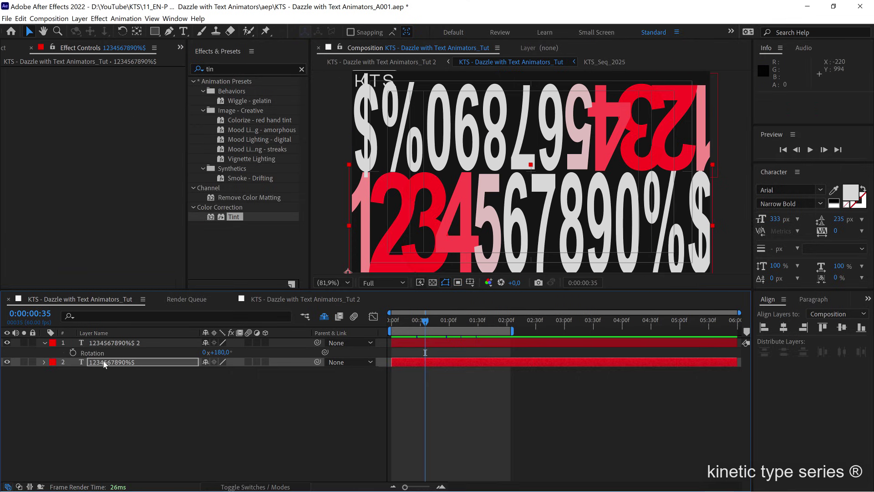
pyautogui.click(104, 363)
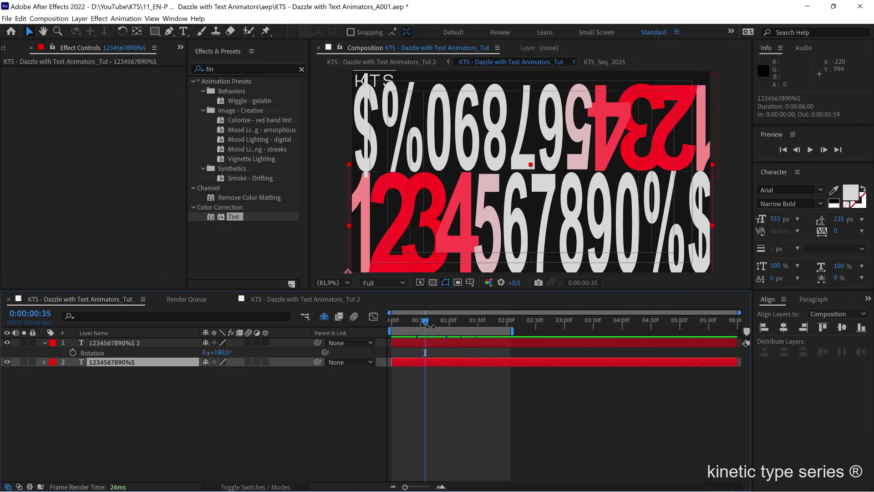
pyautogui.moveTo(430, 326); pyautogui.dragTo(424, 326)
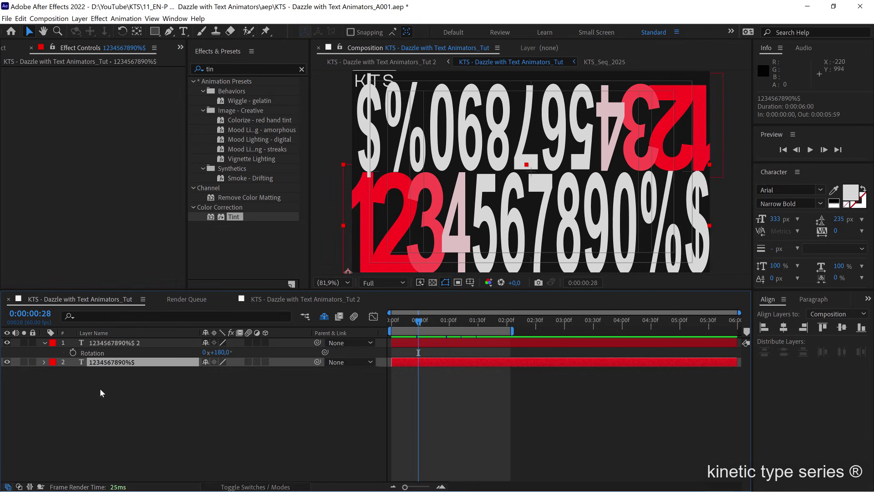
pyautogui.doubleClick(106, 365)
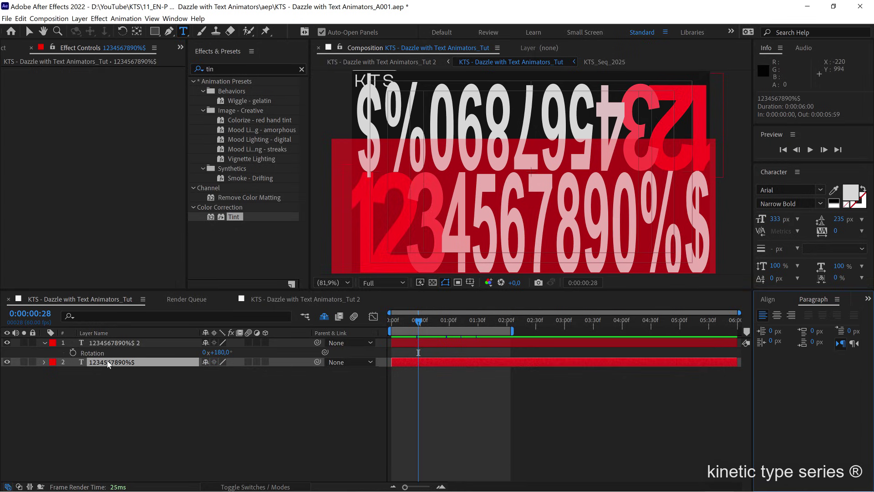
pyautogui.write('lllllll')
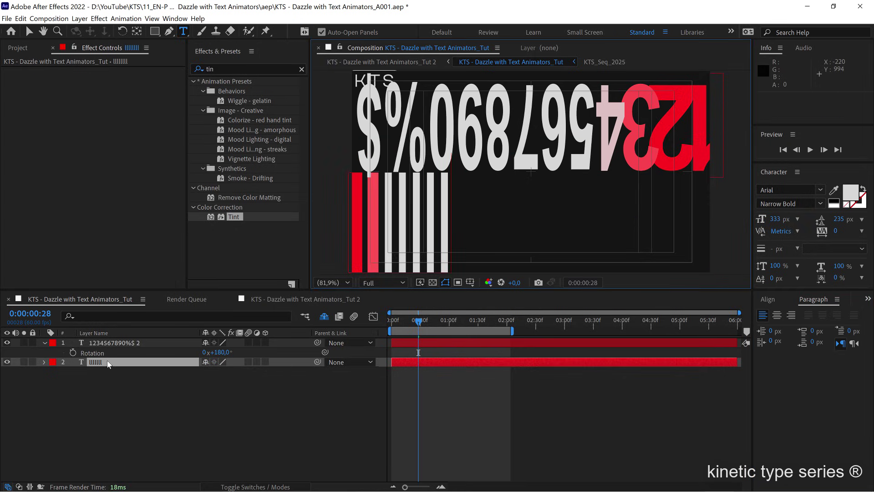
pyautogui.write('lllllllll')
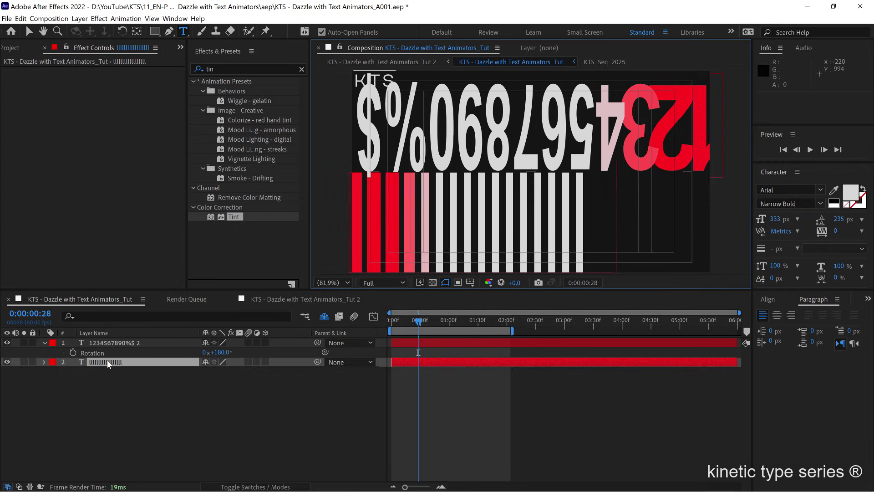
pyautogui.write('llllll')
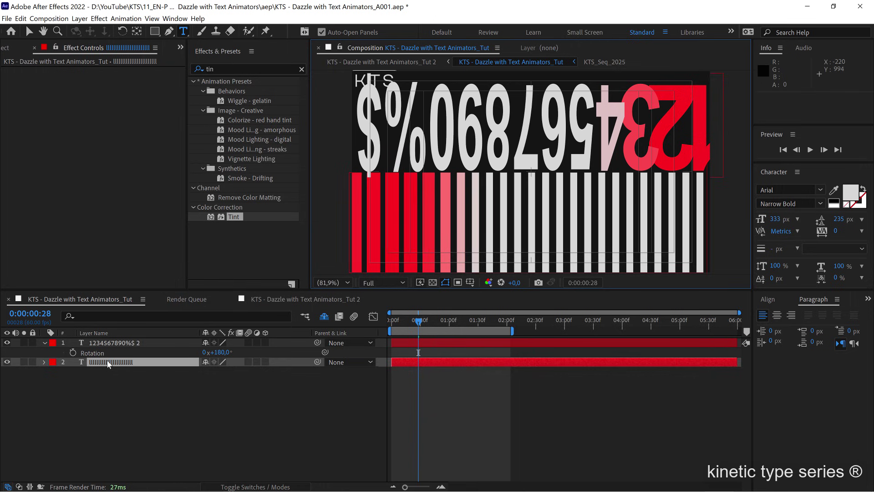
pyautogui.click(578, 433)
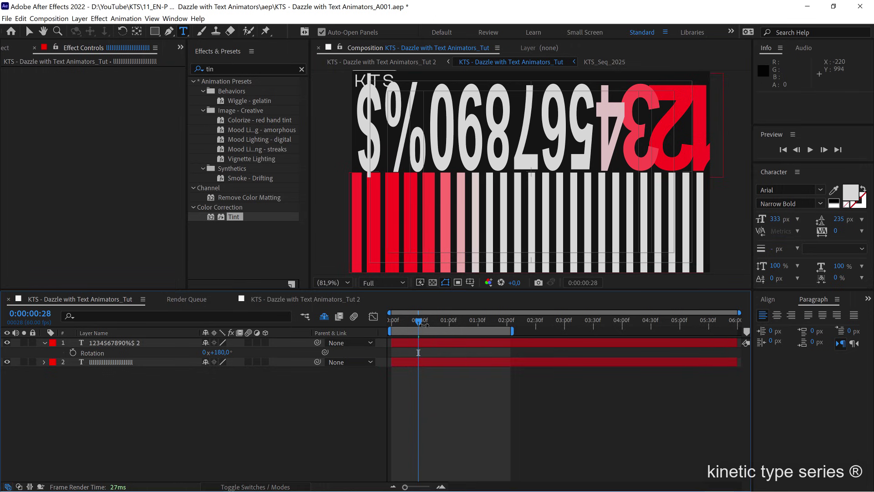
# Retype the bottom line as 'hello there!', replacing the stray quote with an exclamation mark.
pyautogui.moveTo(419, 321); pyautogui.dragTo(472, 334)
pyautogui.click(461, 341)
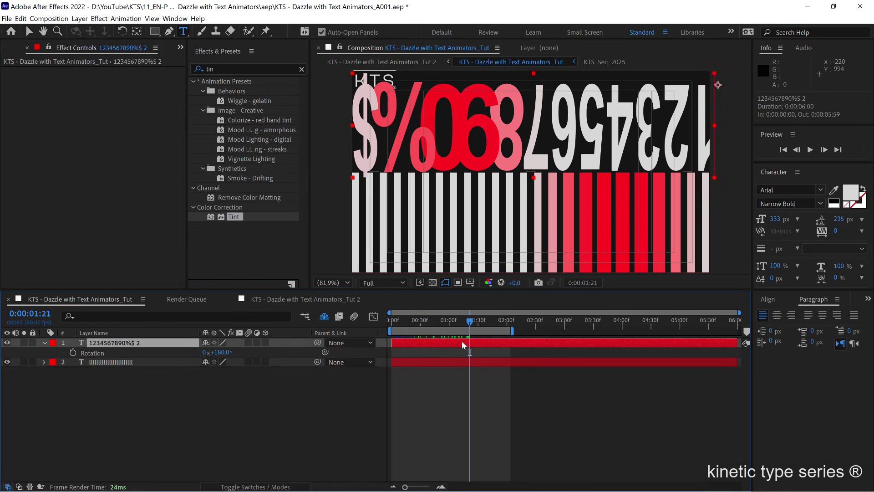
pyautogui.click(447, 362)
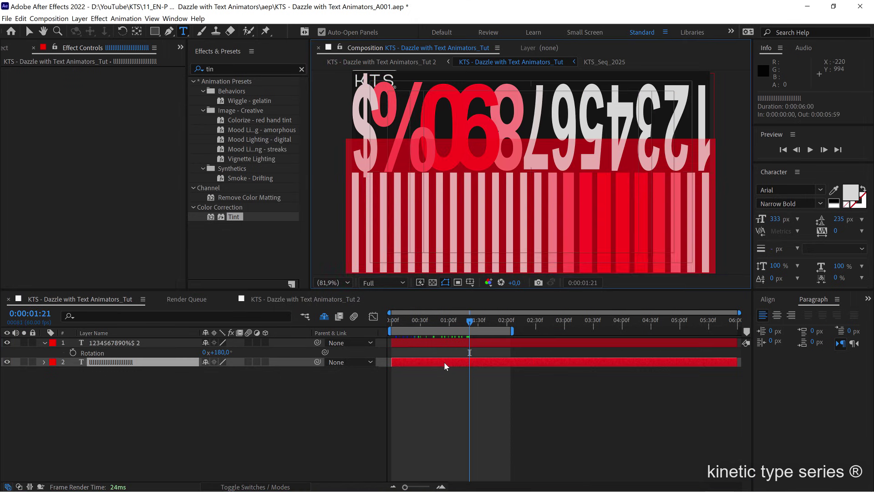
pyautogui.write('he')
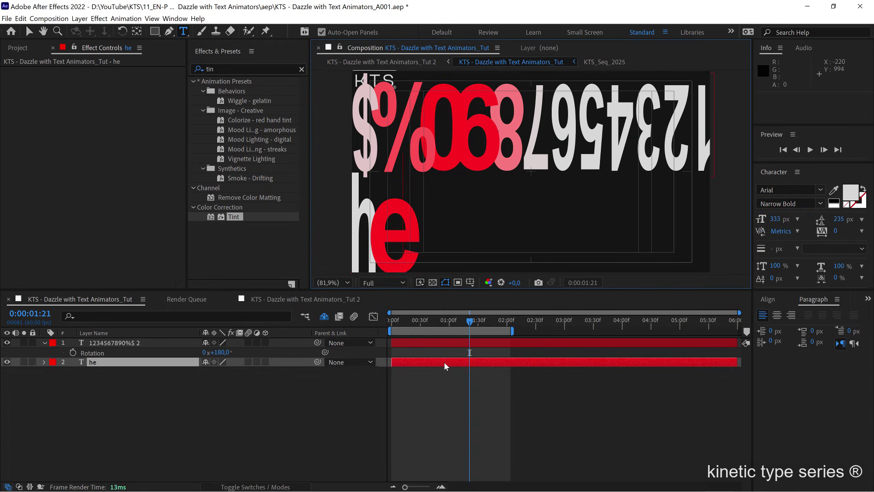
pyautogui.write('llo')
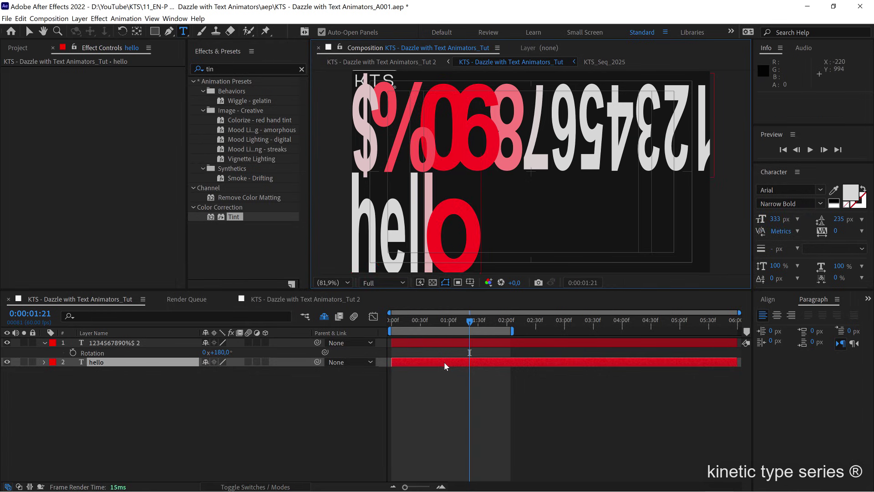
pyautogui.write(' there')
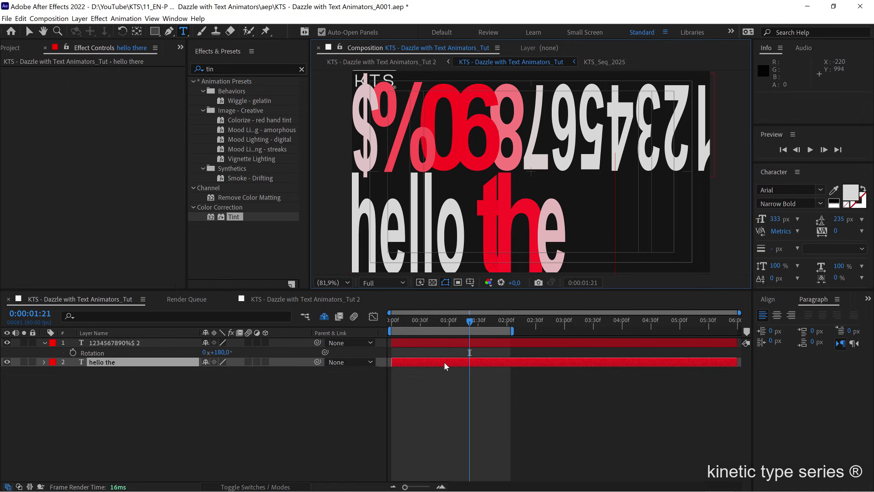
pyautogui.write('”')
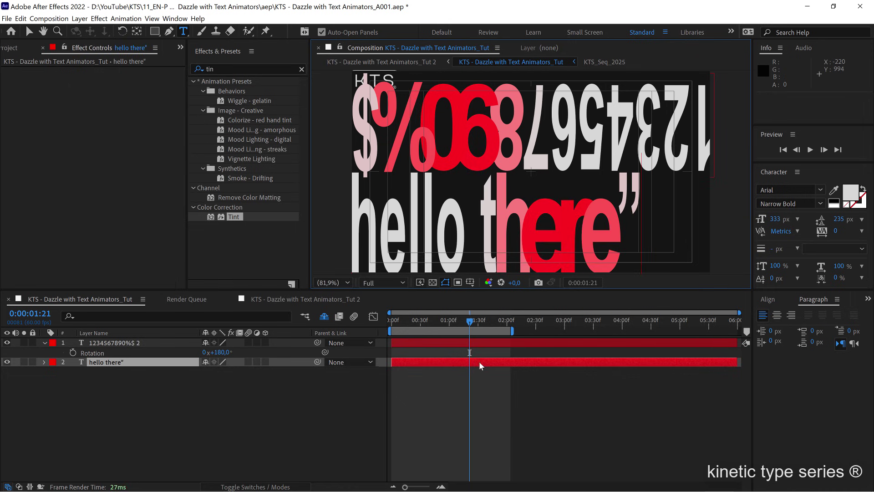
pyautogui.press('BackSpace')
pyautogui.write('!')
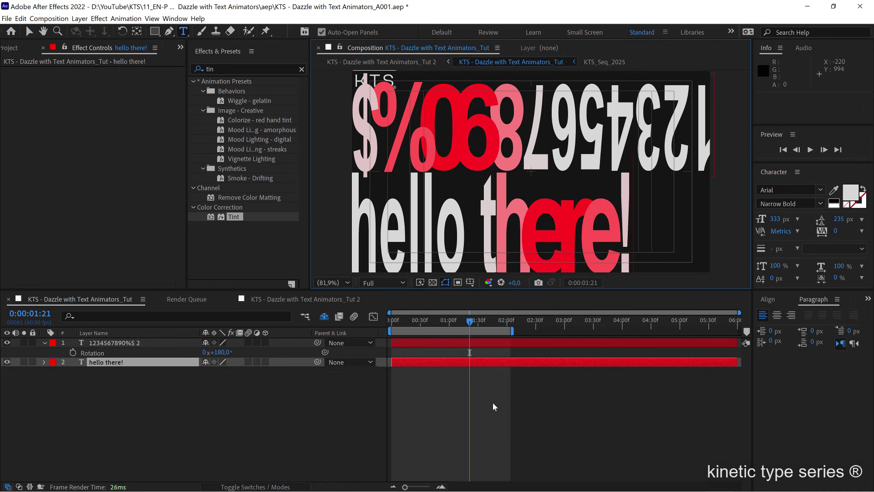
pyautogui.press('Escape')
pyautogui.press('v')
pyautogui.press('space')
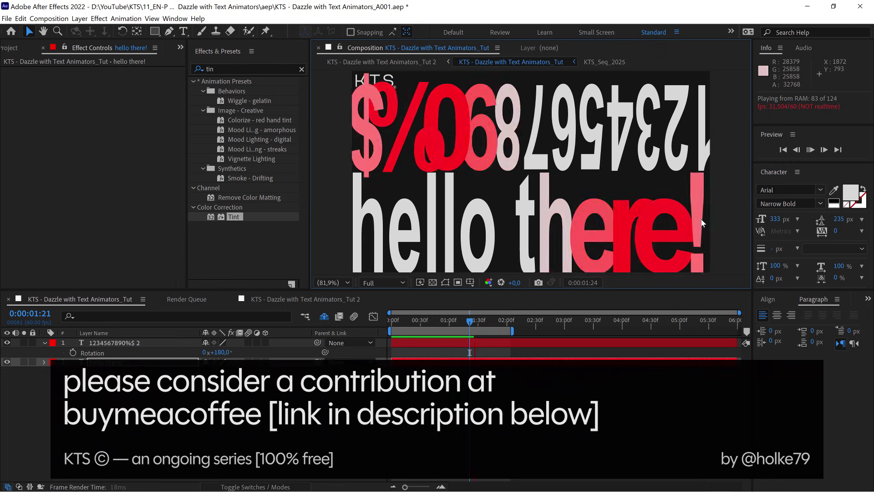